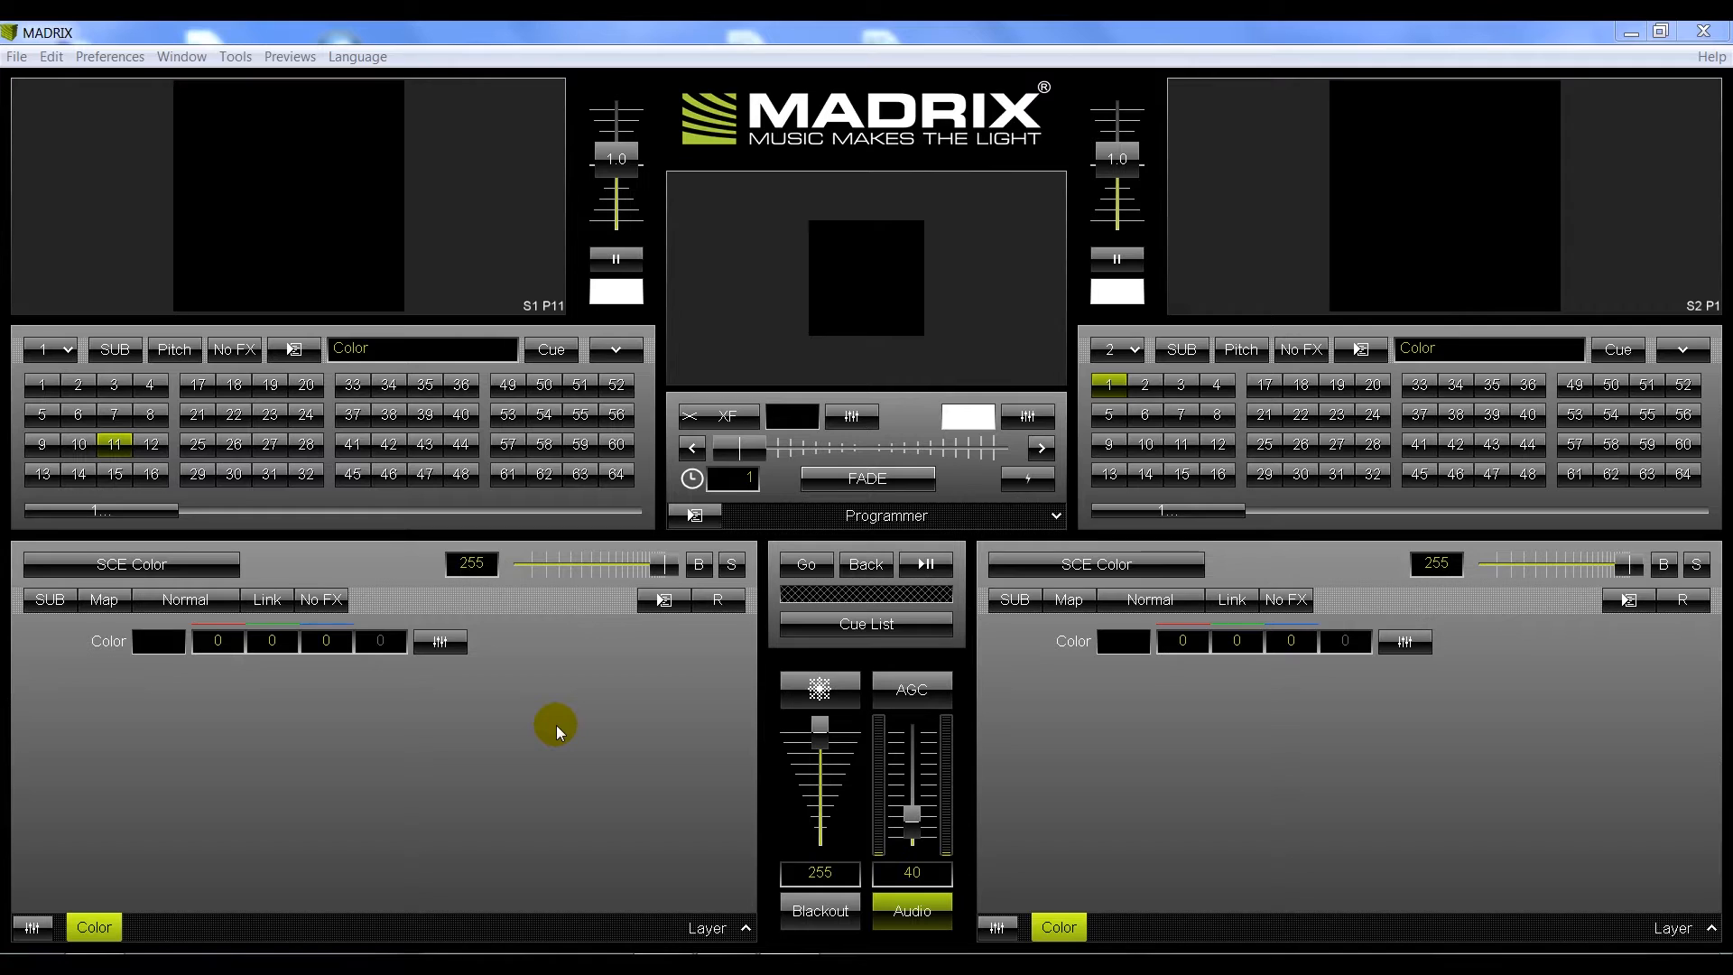
- Open the PLEXUS Configuration tool at full window size and select the connected MADRIX PLEXUS device
{"action": "left_click", "coordinate": [235, 56]}
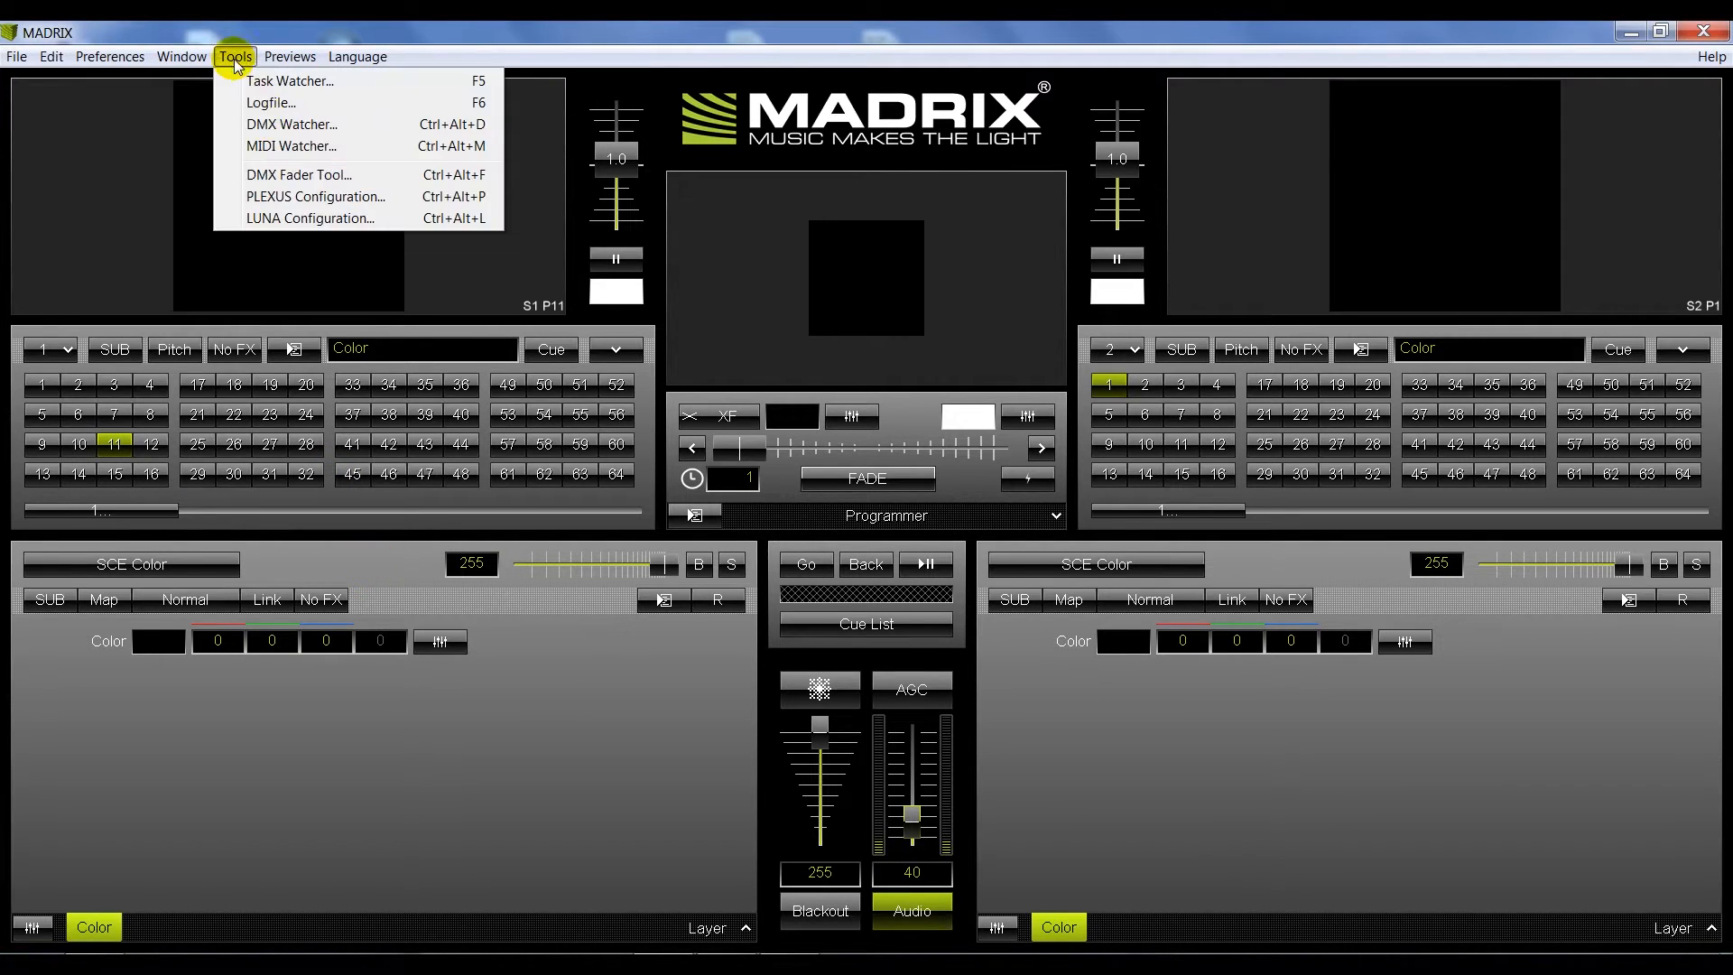
{"action": "left_click", "coordinate": [458, 238]}
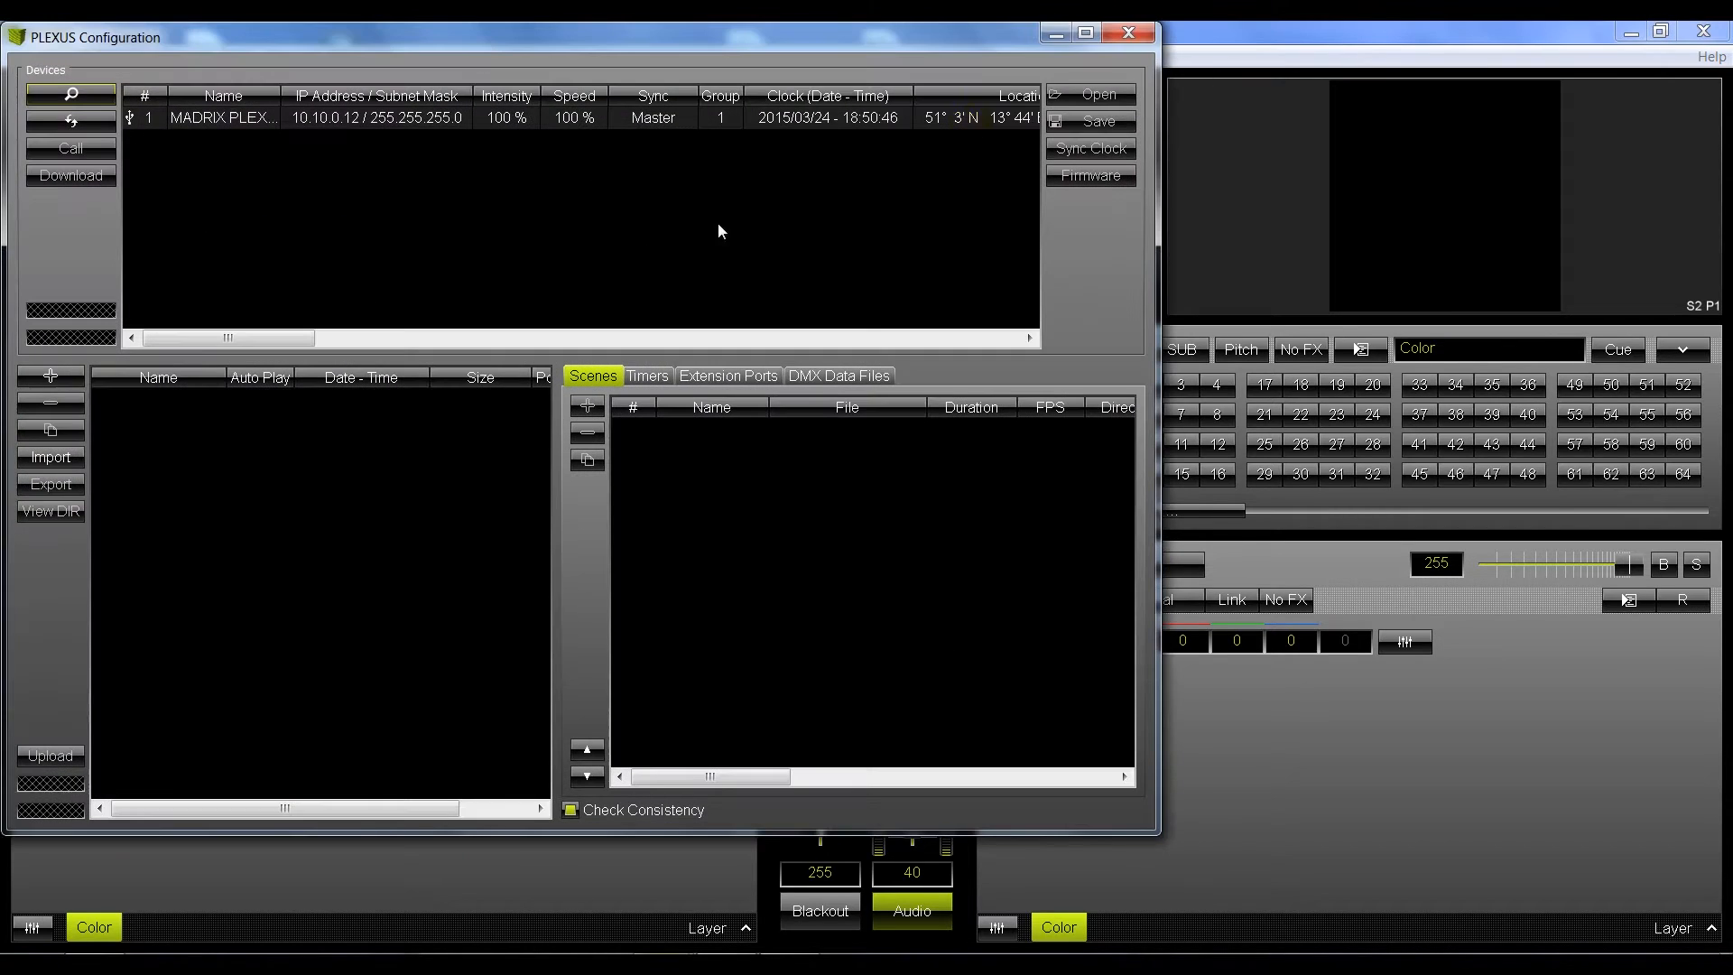
{"action": "left_click", "coordinate": [1082, 36]}
{"action": "left_click", "coordinate": [414, 110]}
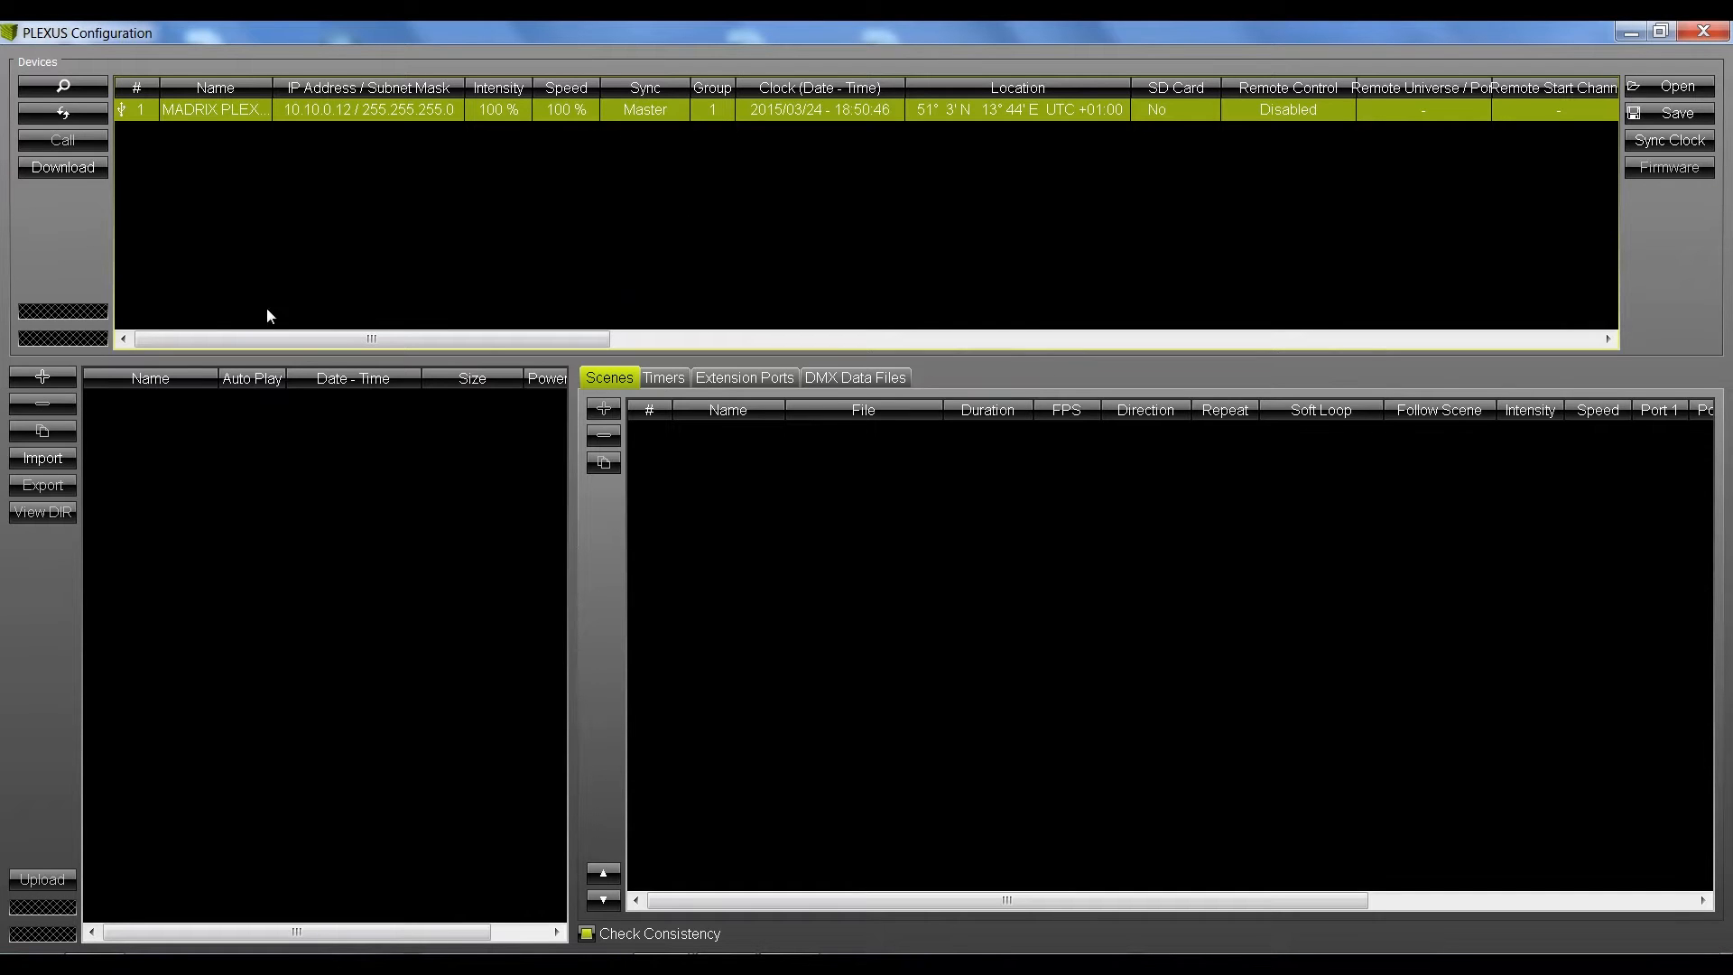
- Create a new PLEXUS configuration named "my show"
{"action": "left_click", "coordinate": [42, 383]}
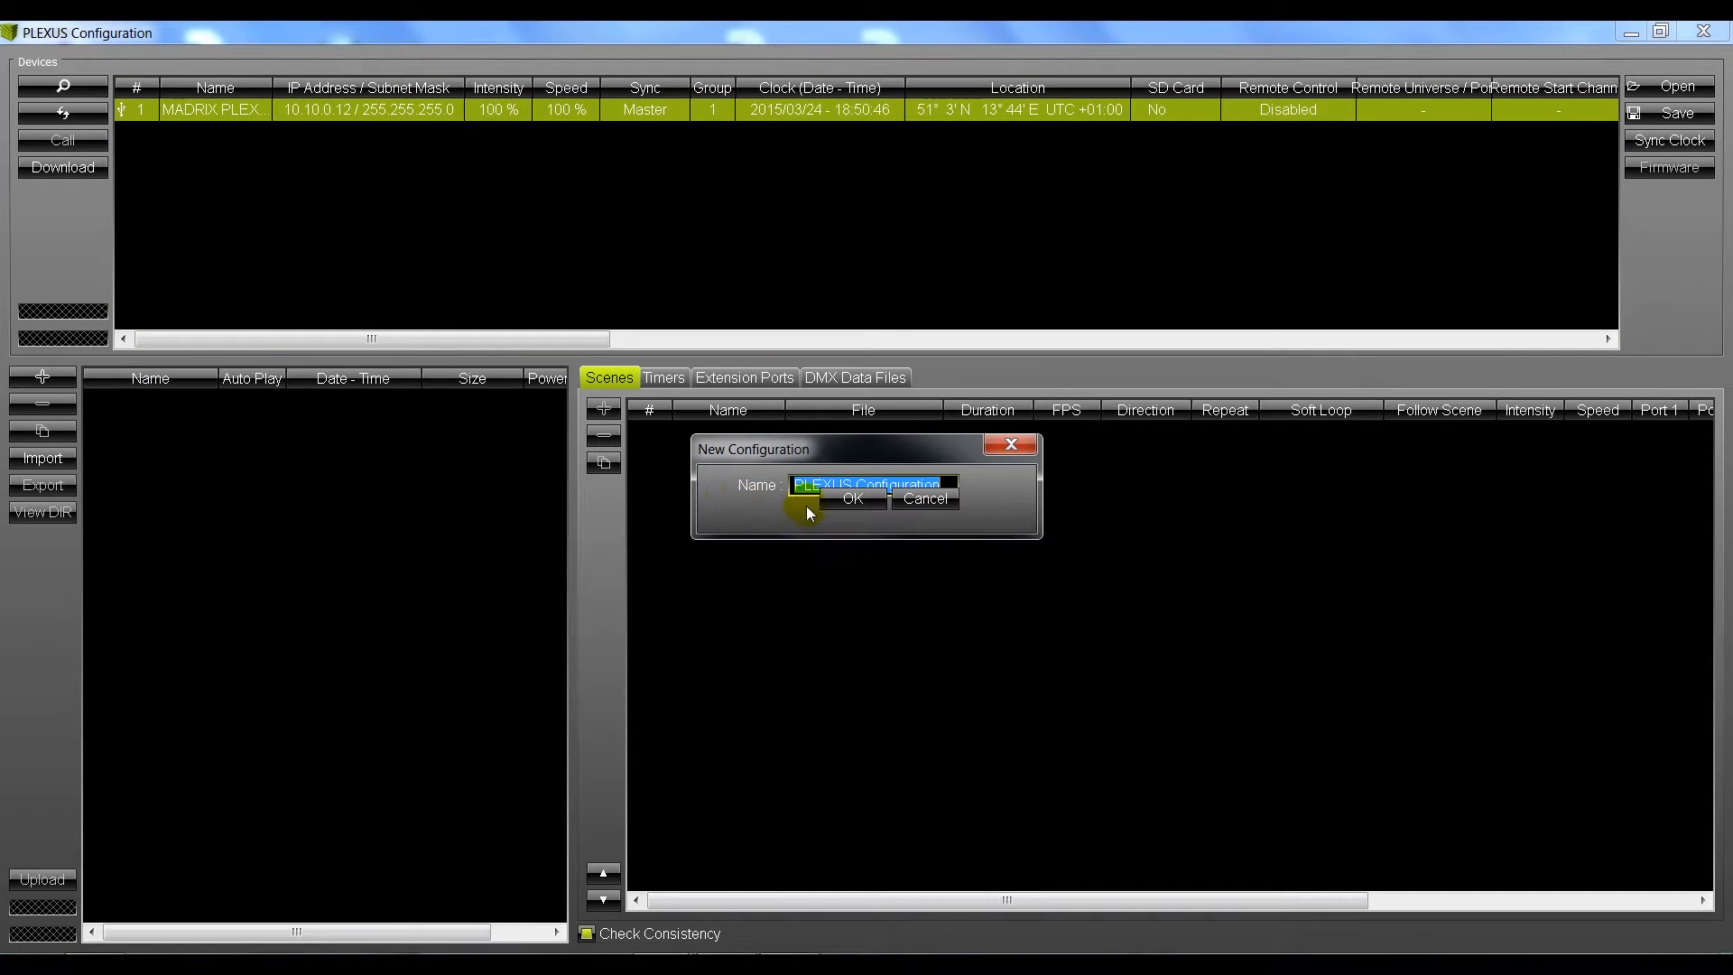
{"action": "key", "text": "BackSpace"}
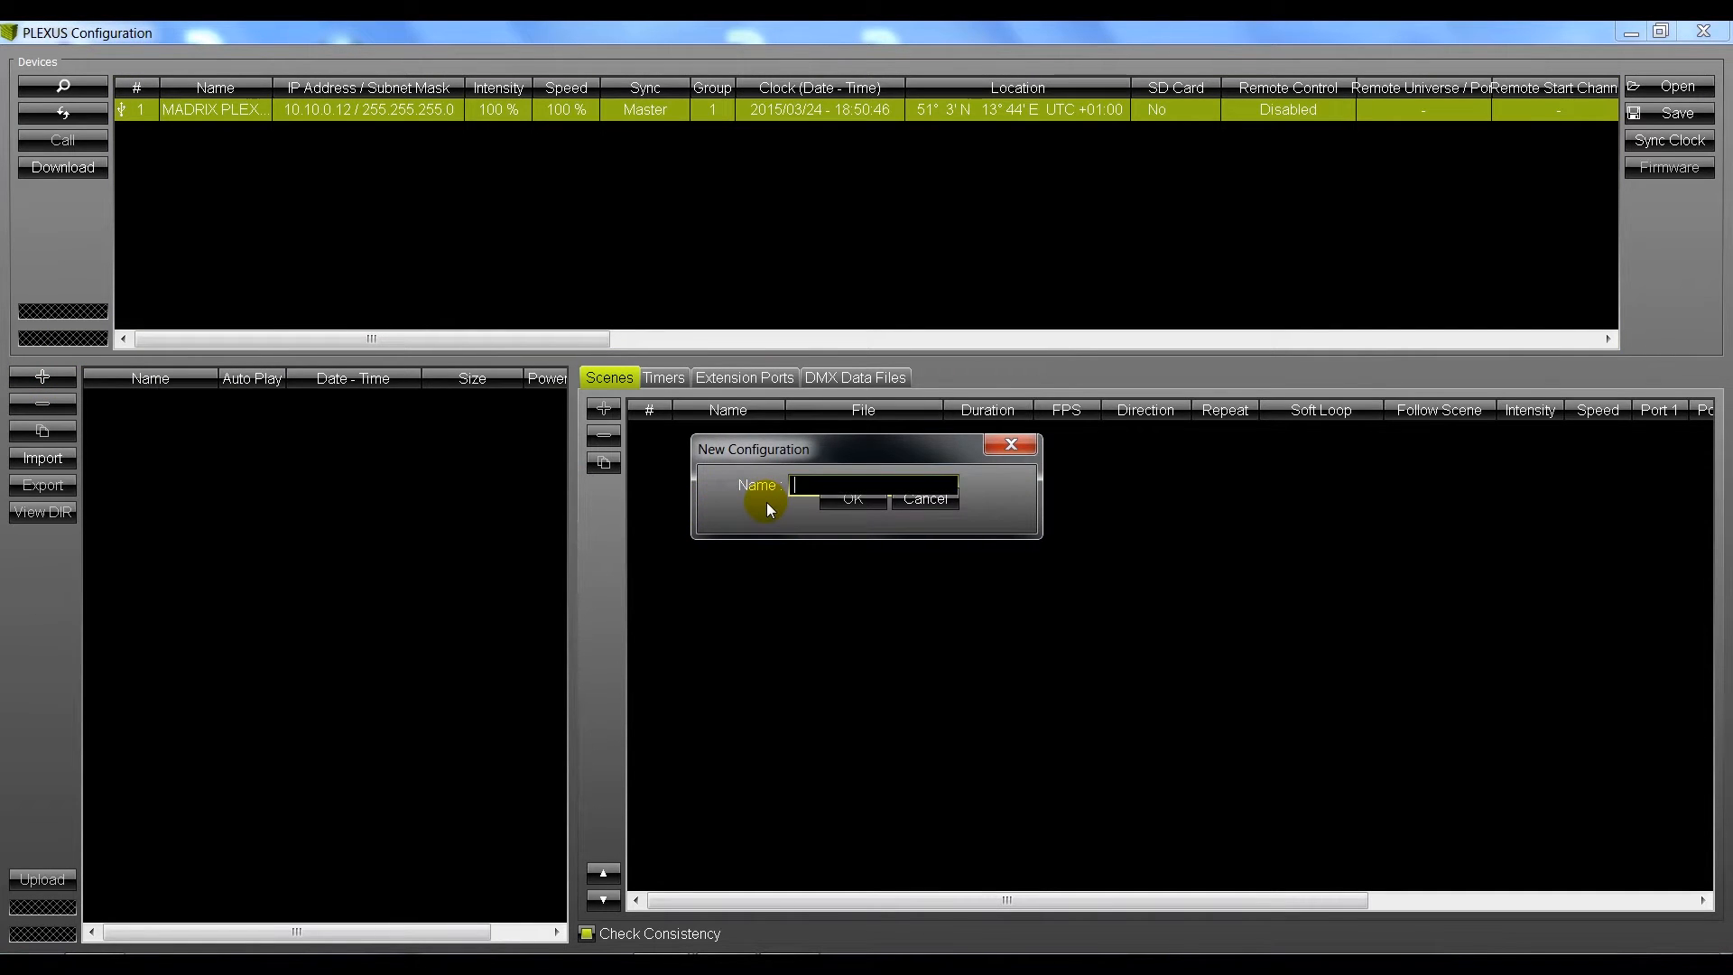
{"action": "type", "text": "my show"}
{"action": "left_click", "coordinate": [844, 502]}
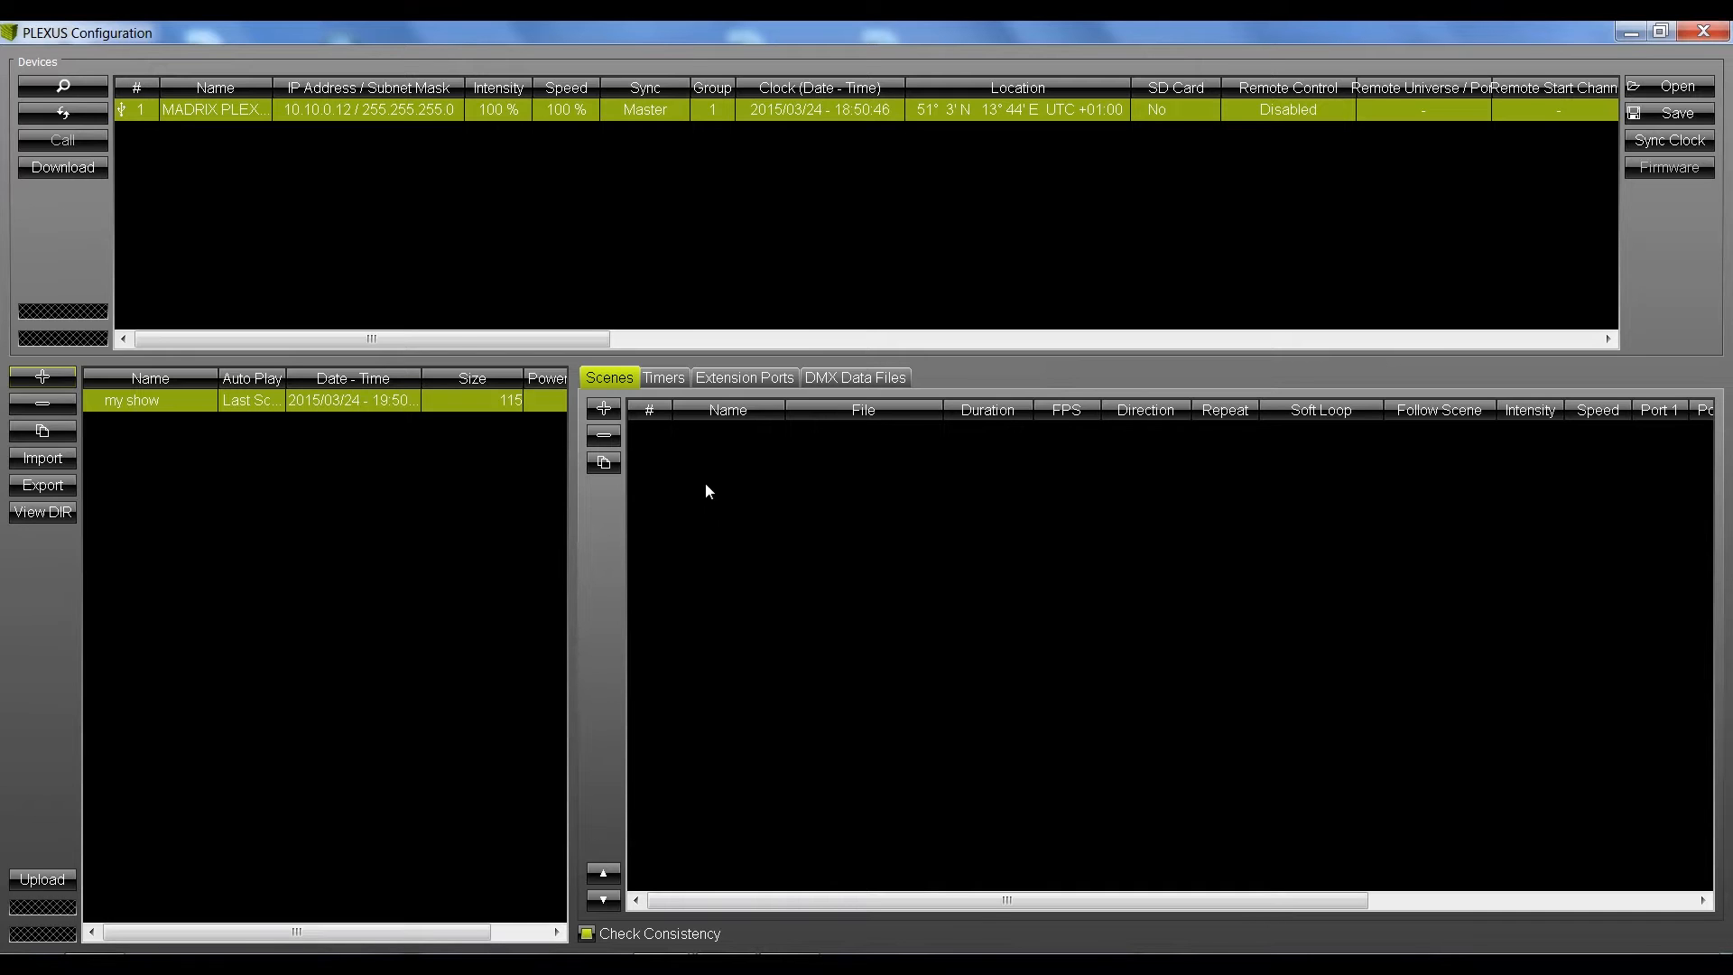
{"action": "left_click", "coordinate": [613, 413]}
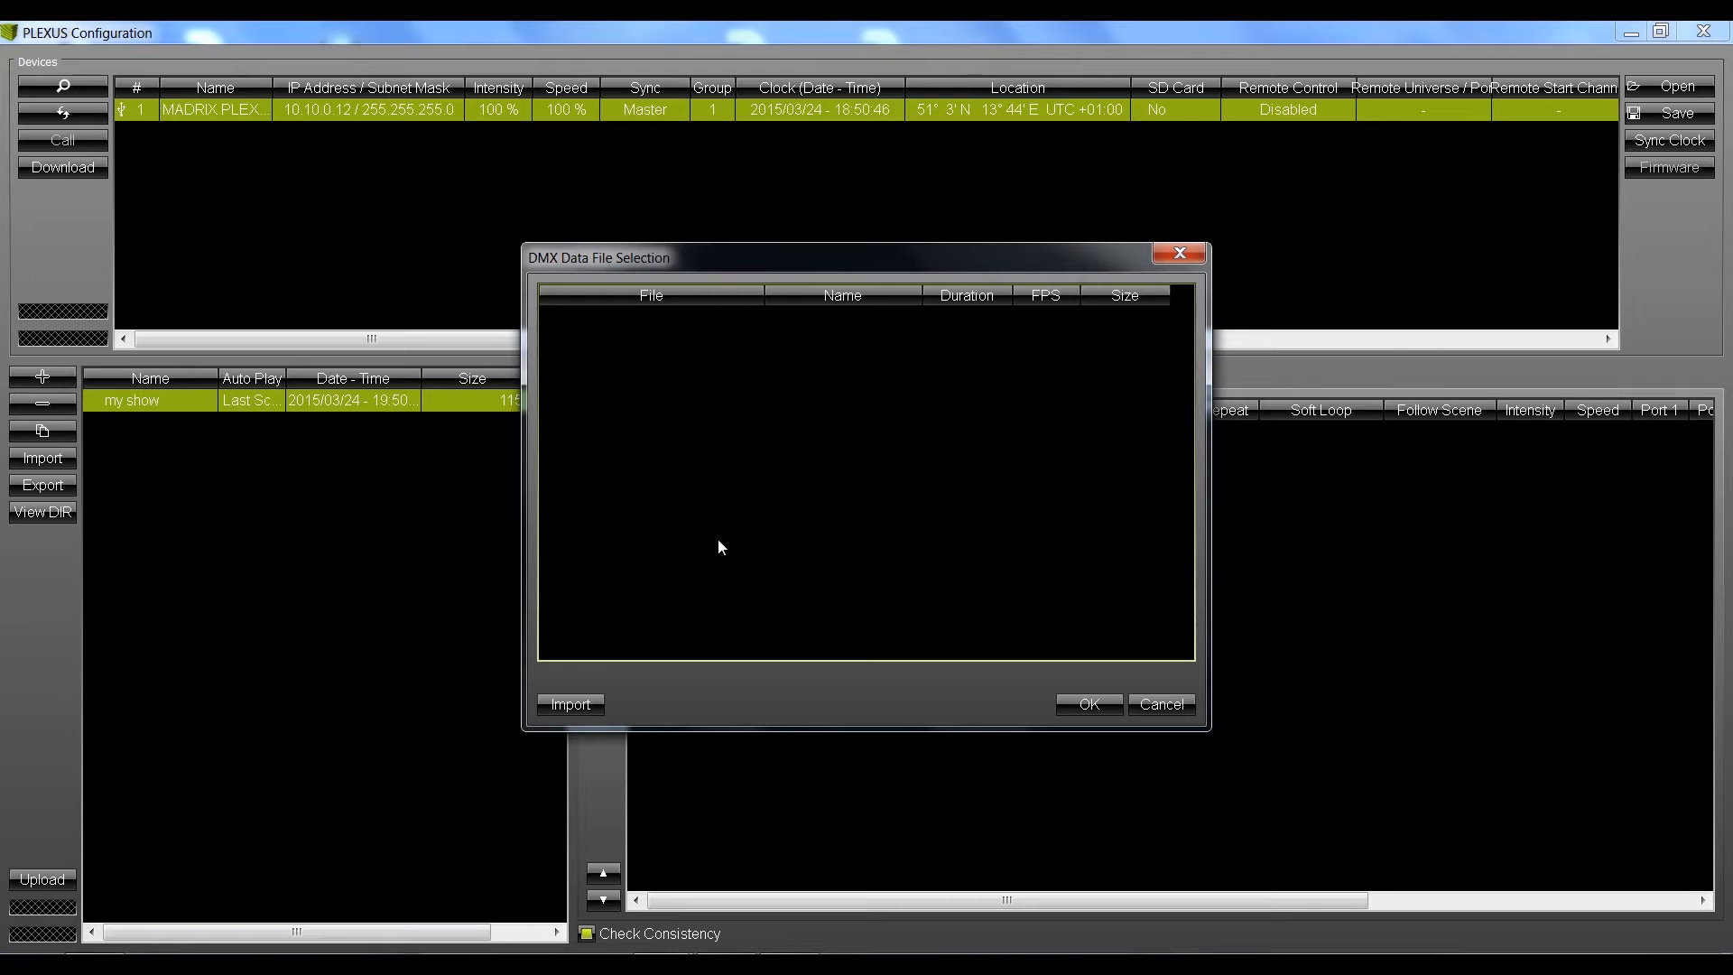
{"action": "left_click", "coordinate": [582, 706]}
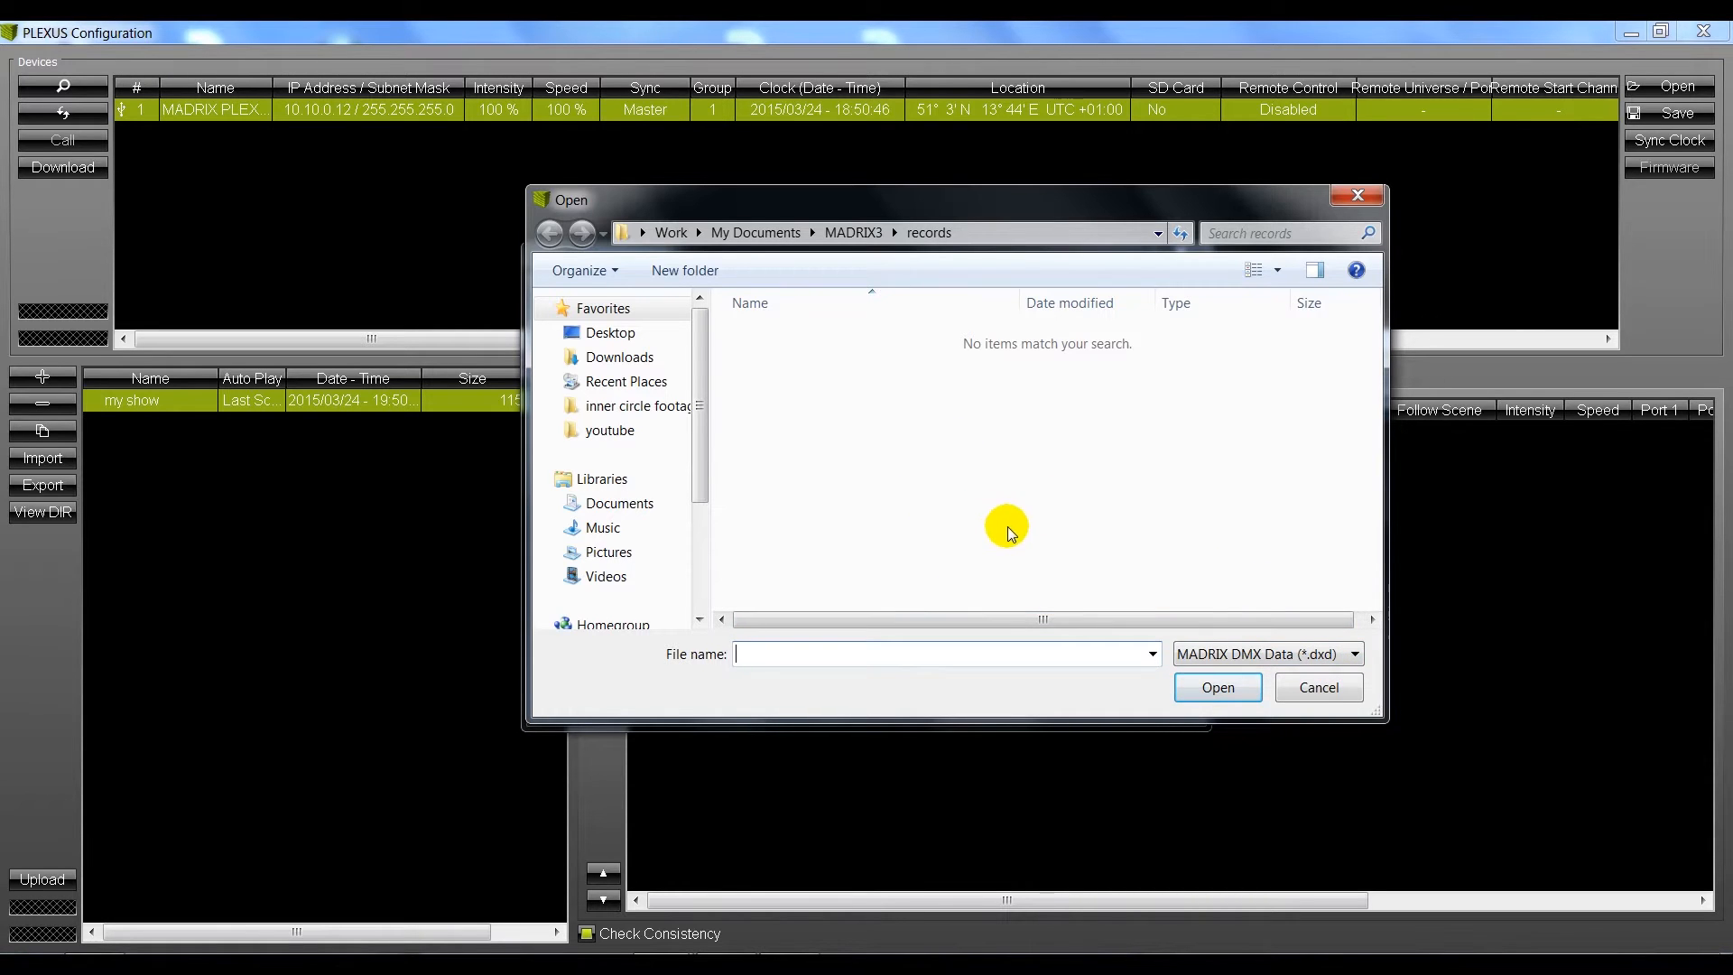
{"action": "left_click", "coordinate": [1308, 690]}
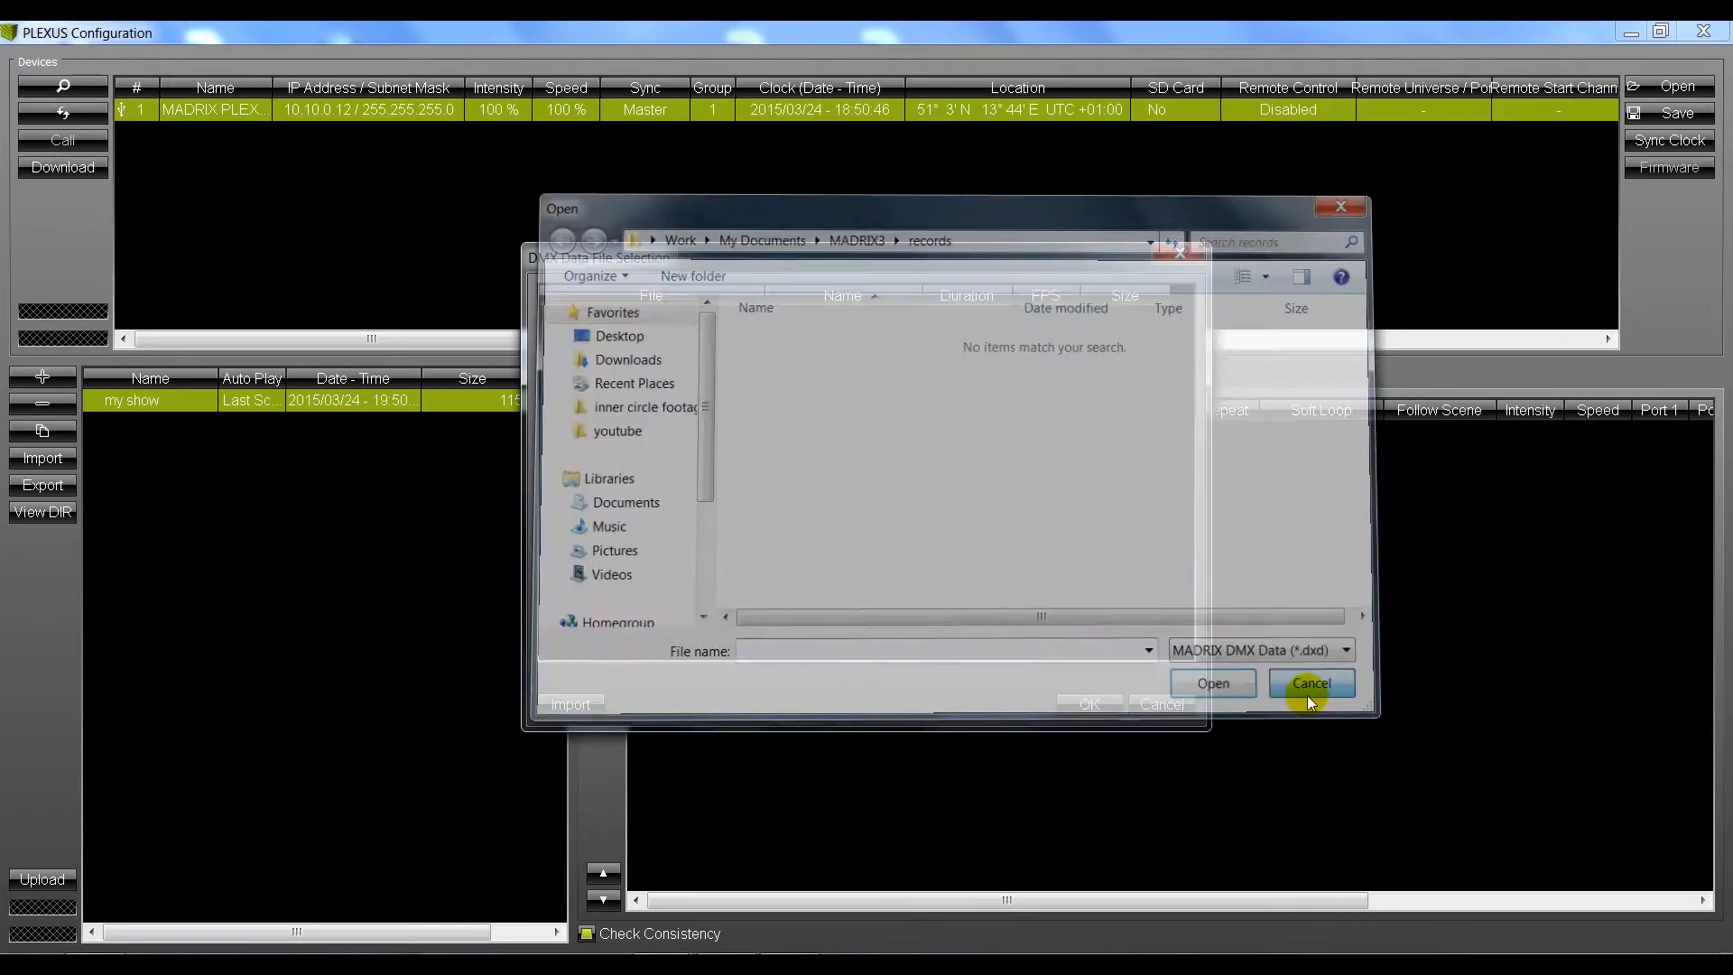
{"action": "left_click", "coordinate": [1168, 702]}
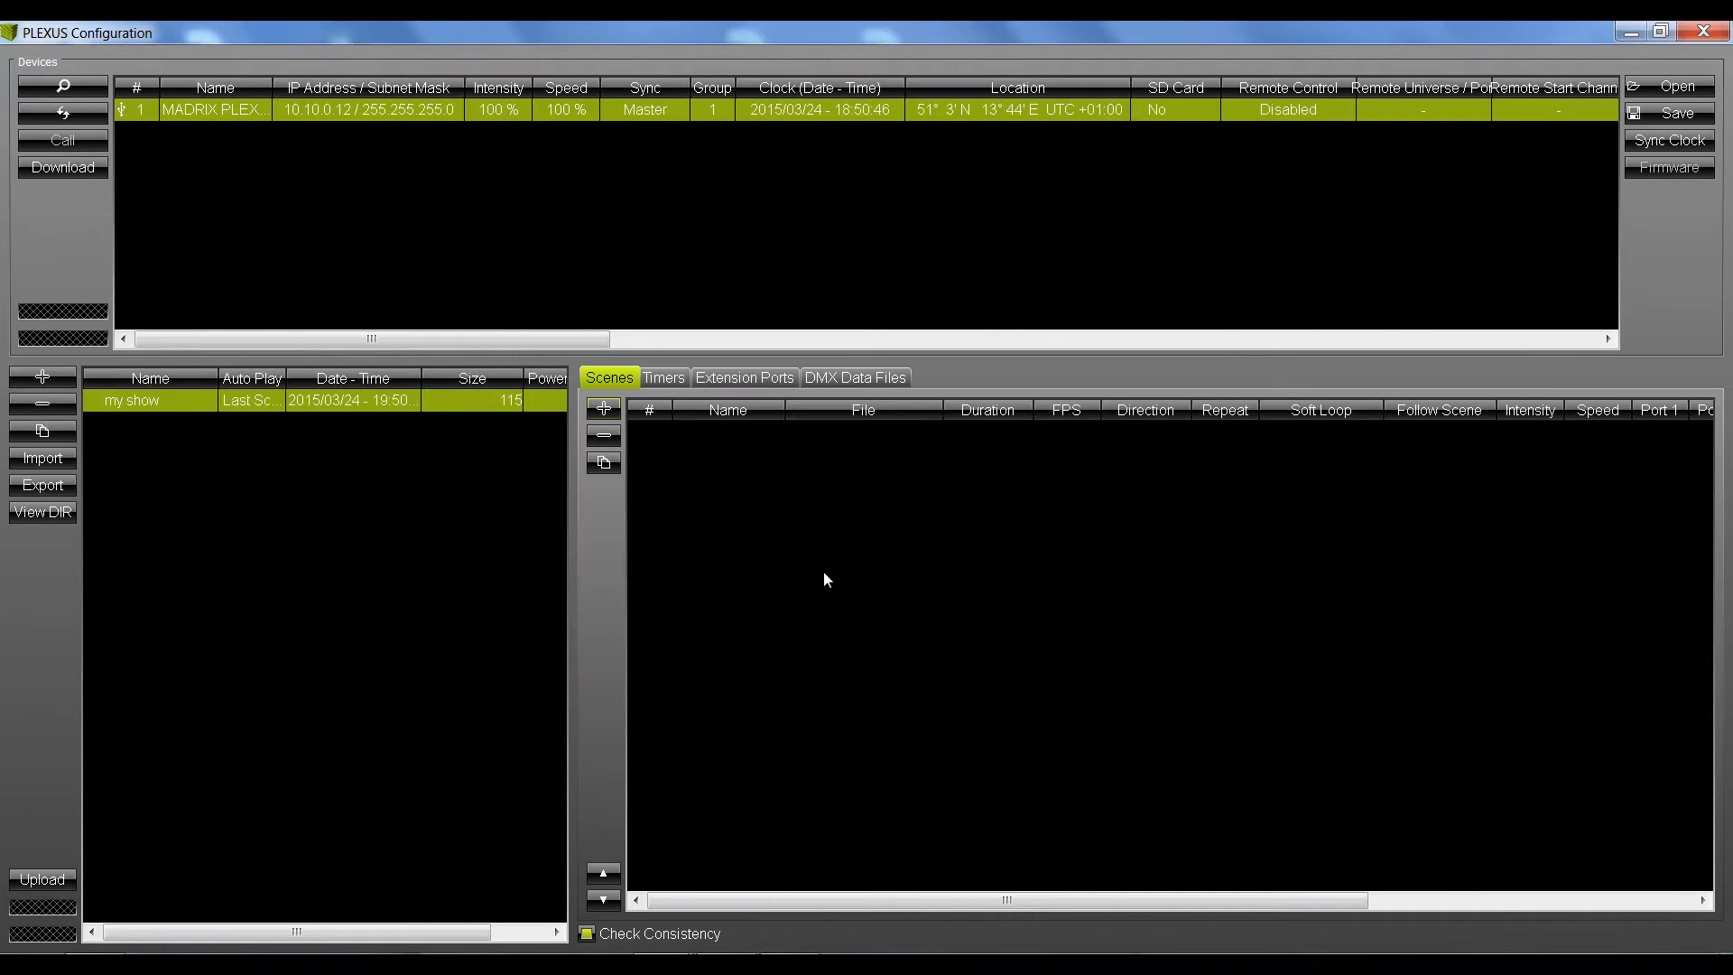
- Close the PLEXUS Configuration tool and load the Nightclub_samples setup, including its patch, device and audio settings
{"action": "left_click", "coordinate": [1703, 34]}
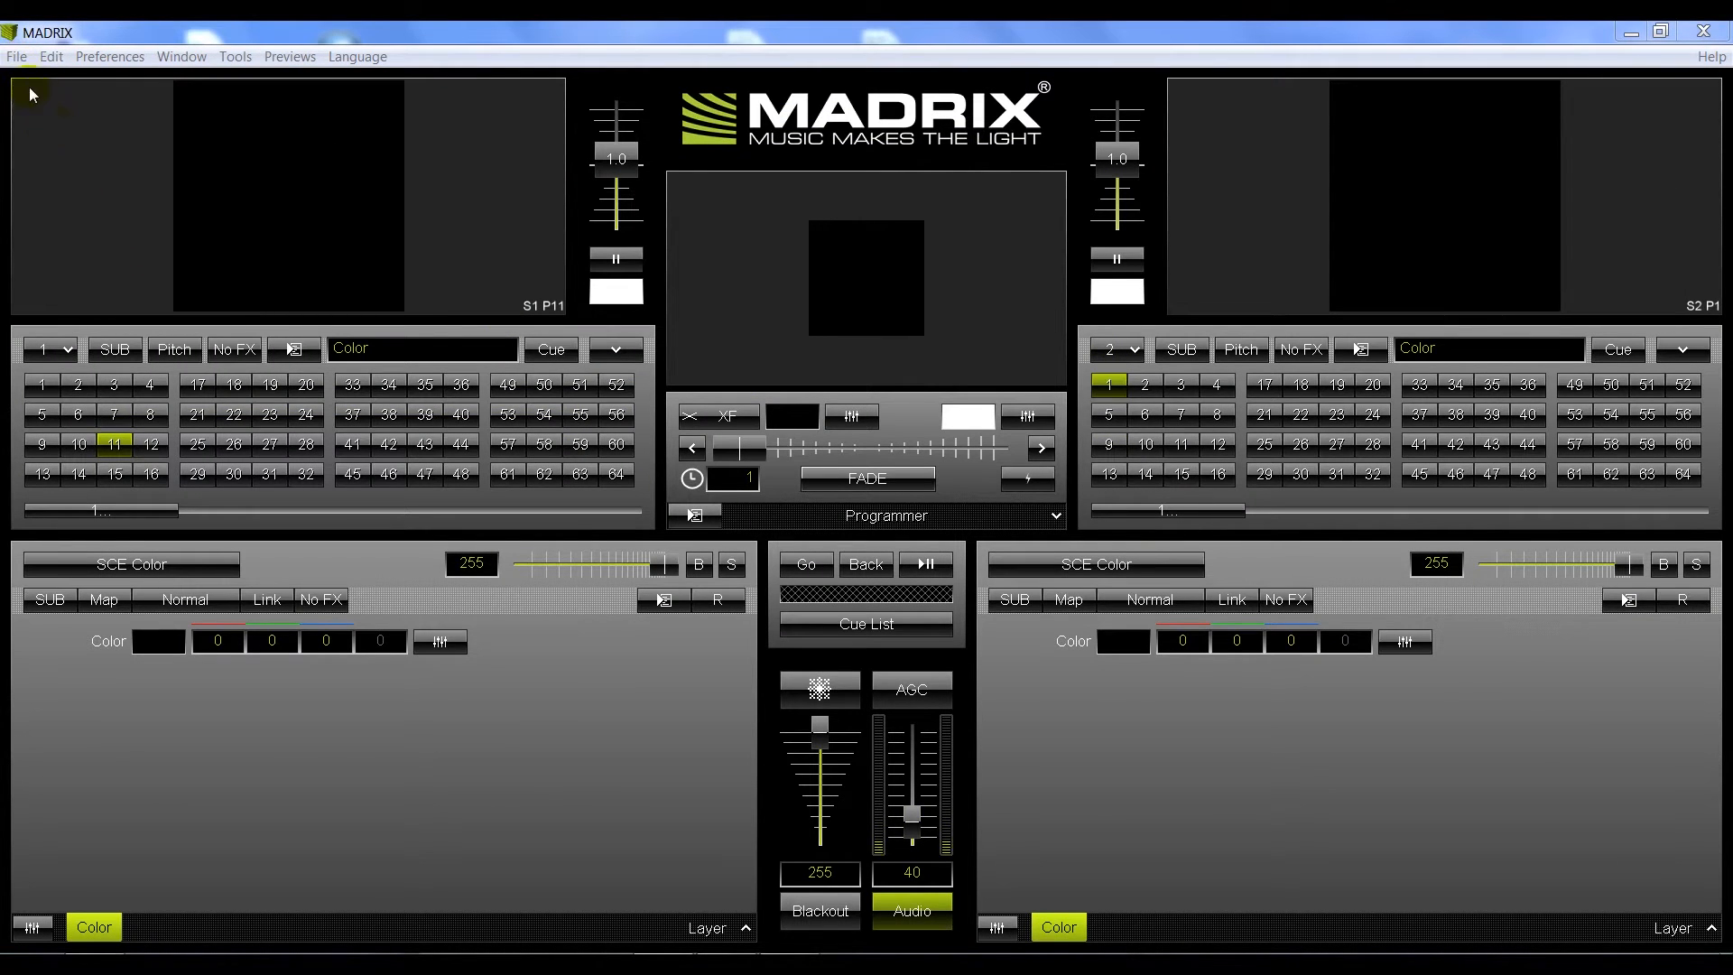
{"action": "left_click", "coordinate": [16, 56]}
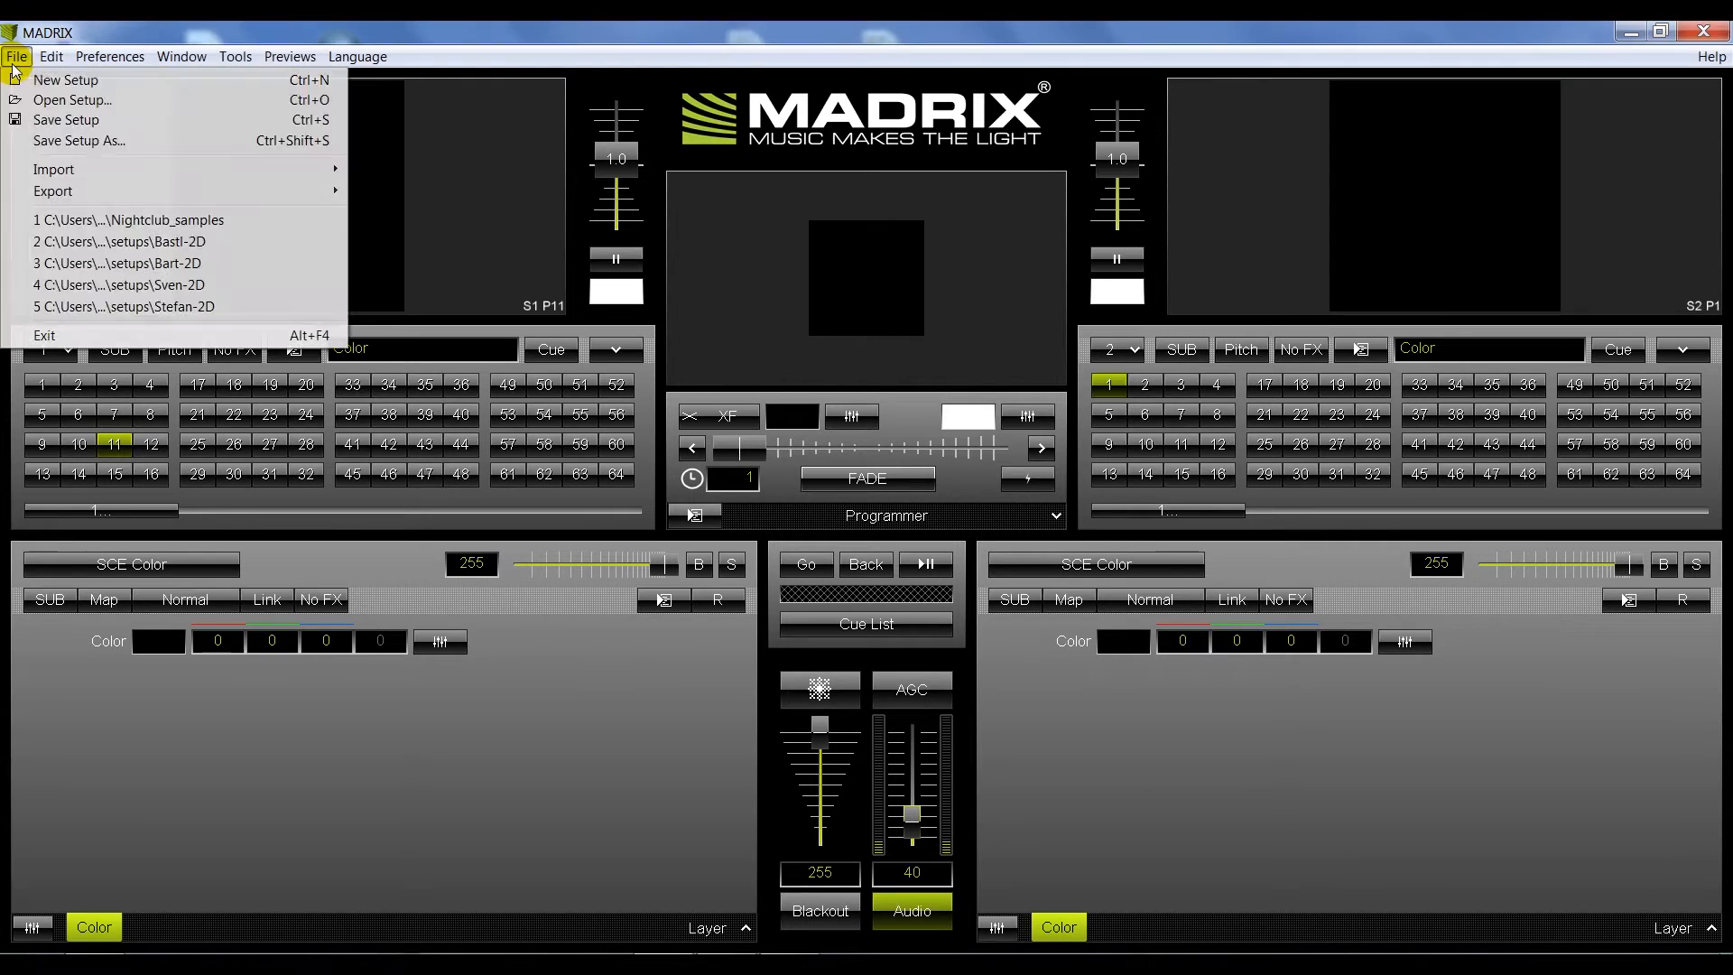
{"action": "left_click", "coordinate": [72, 101]}
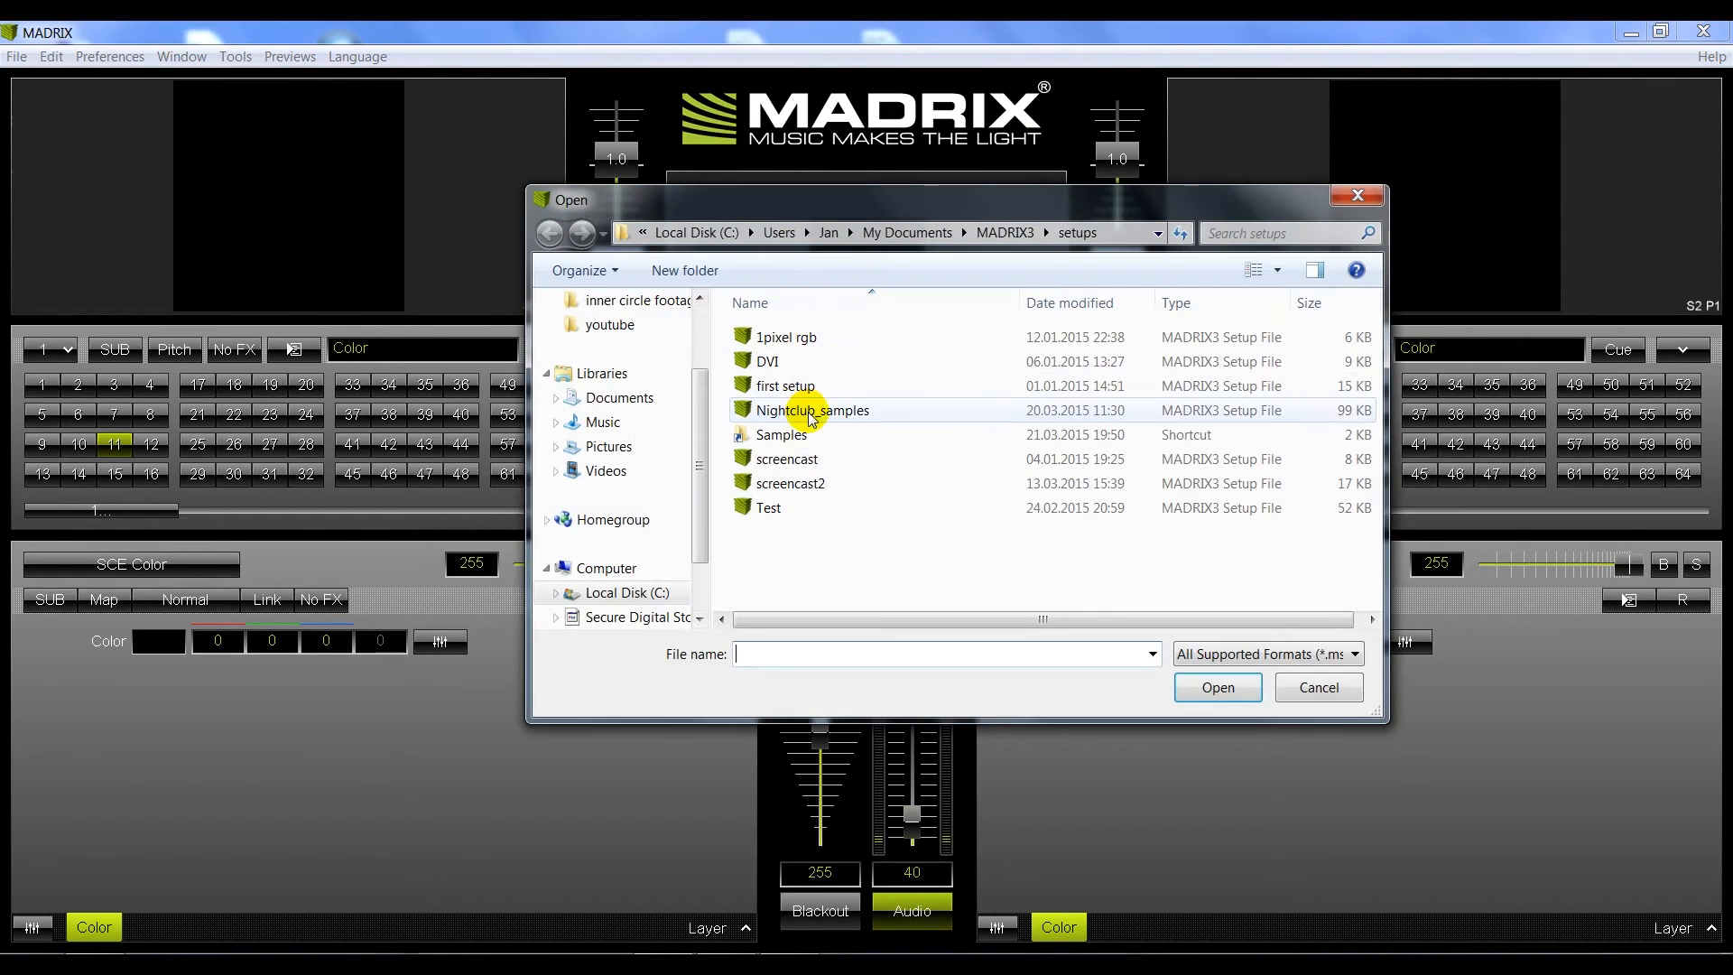
{"action": "double_click", "coordinate": [810, 417]}
{"action": "left_click", "coordinate": [838, 565]}
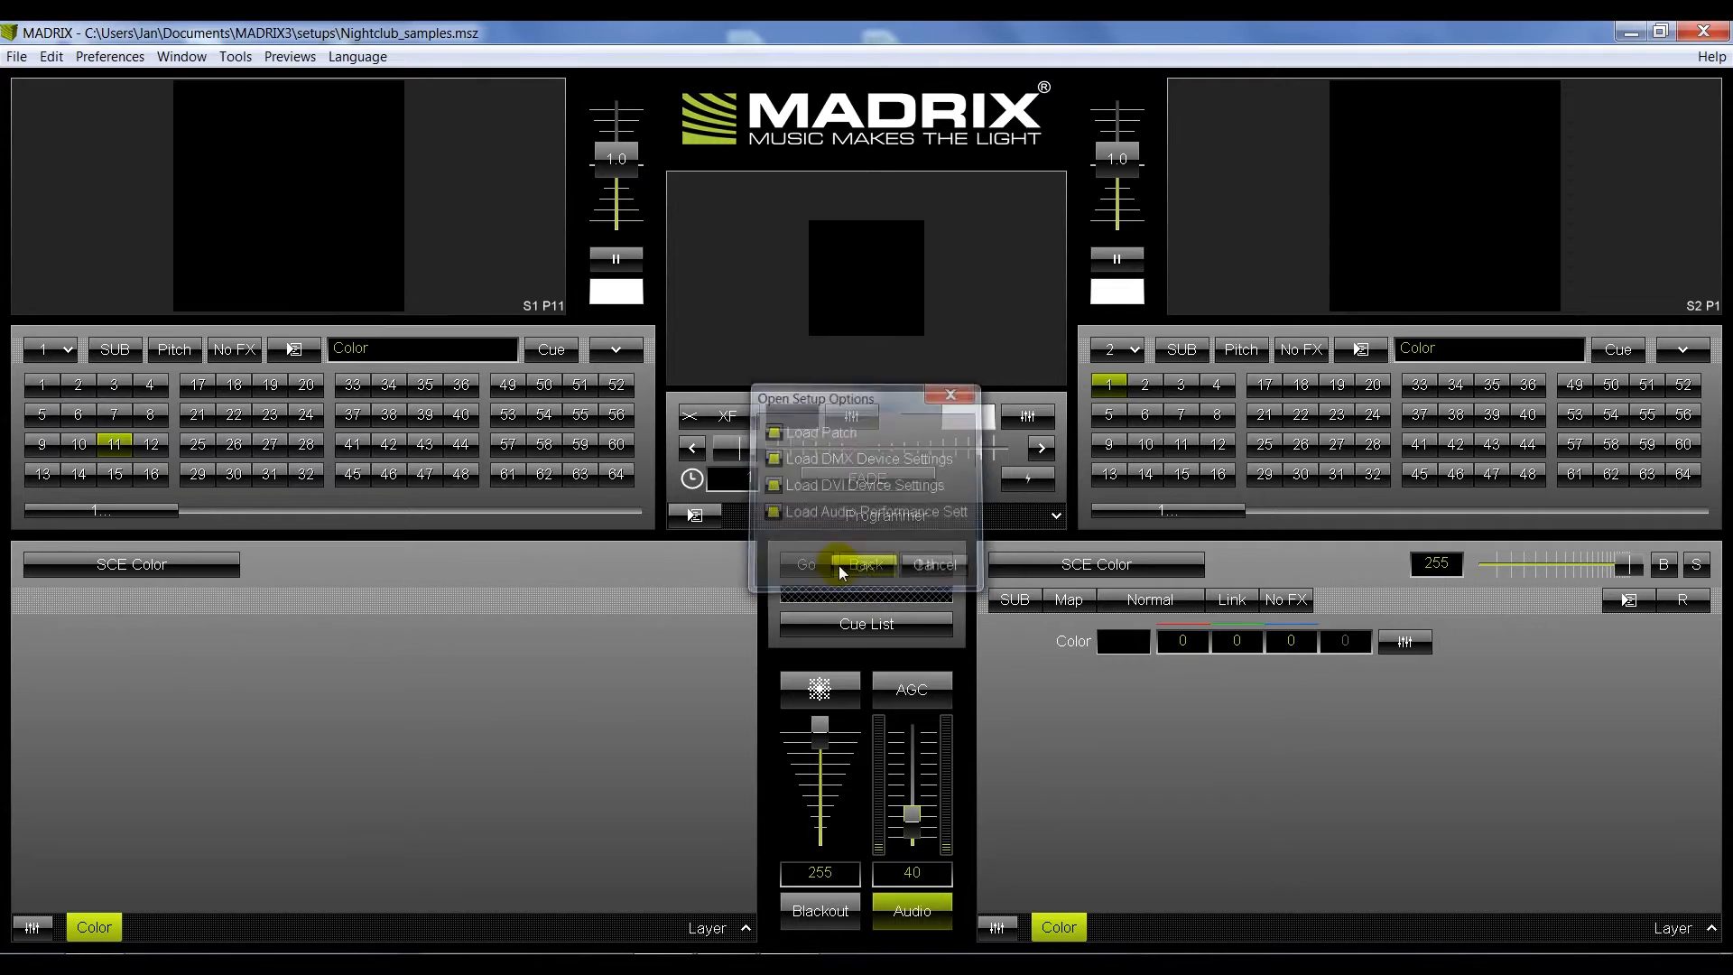
- Activate storage place 3 in Storage 1 and open the Recording window
{"action": "left_click", "coordinate": [81, 384]}
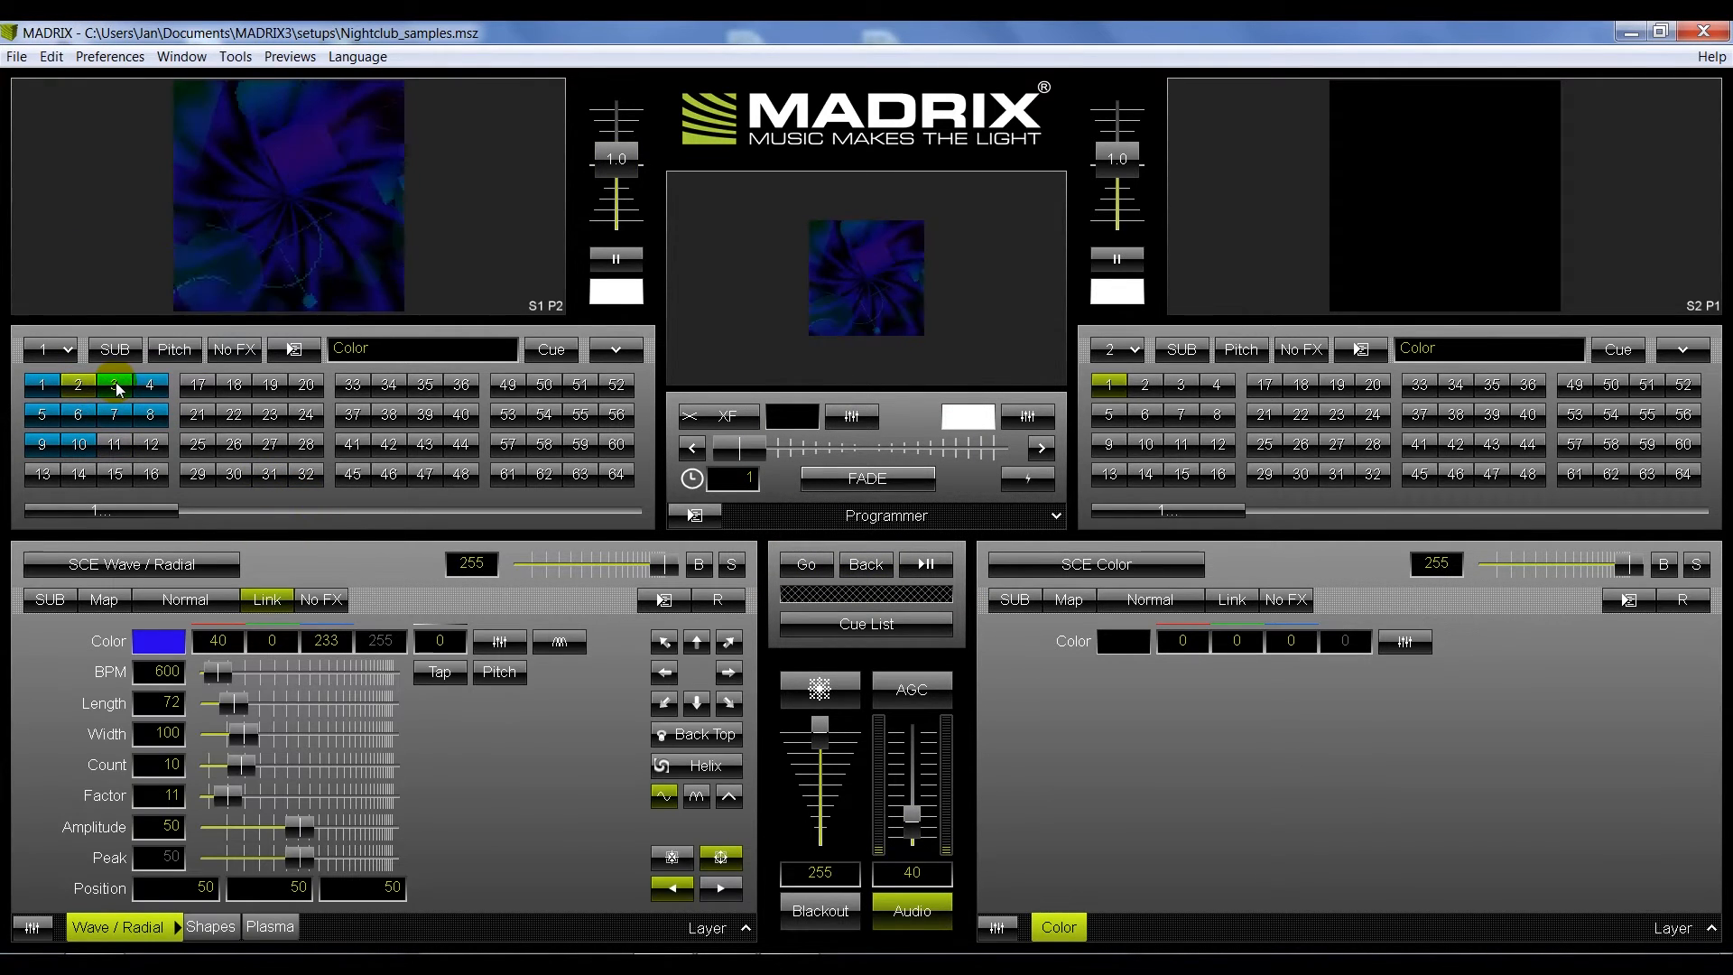
{"action": "left_click", "coordinate": [114, 385]}
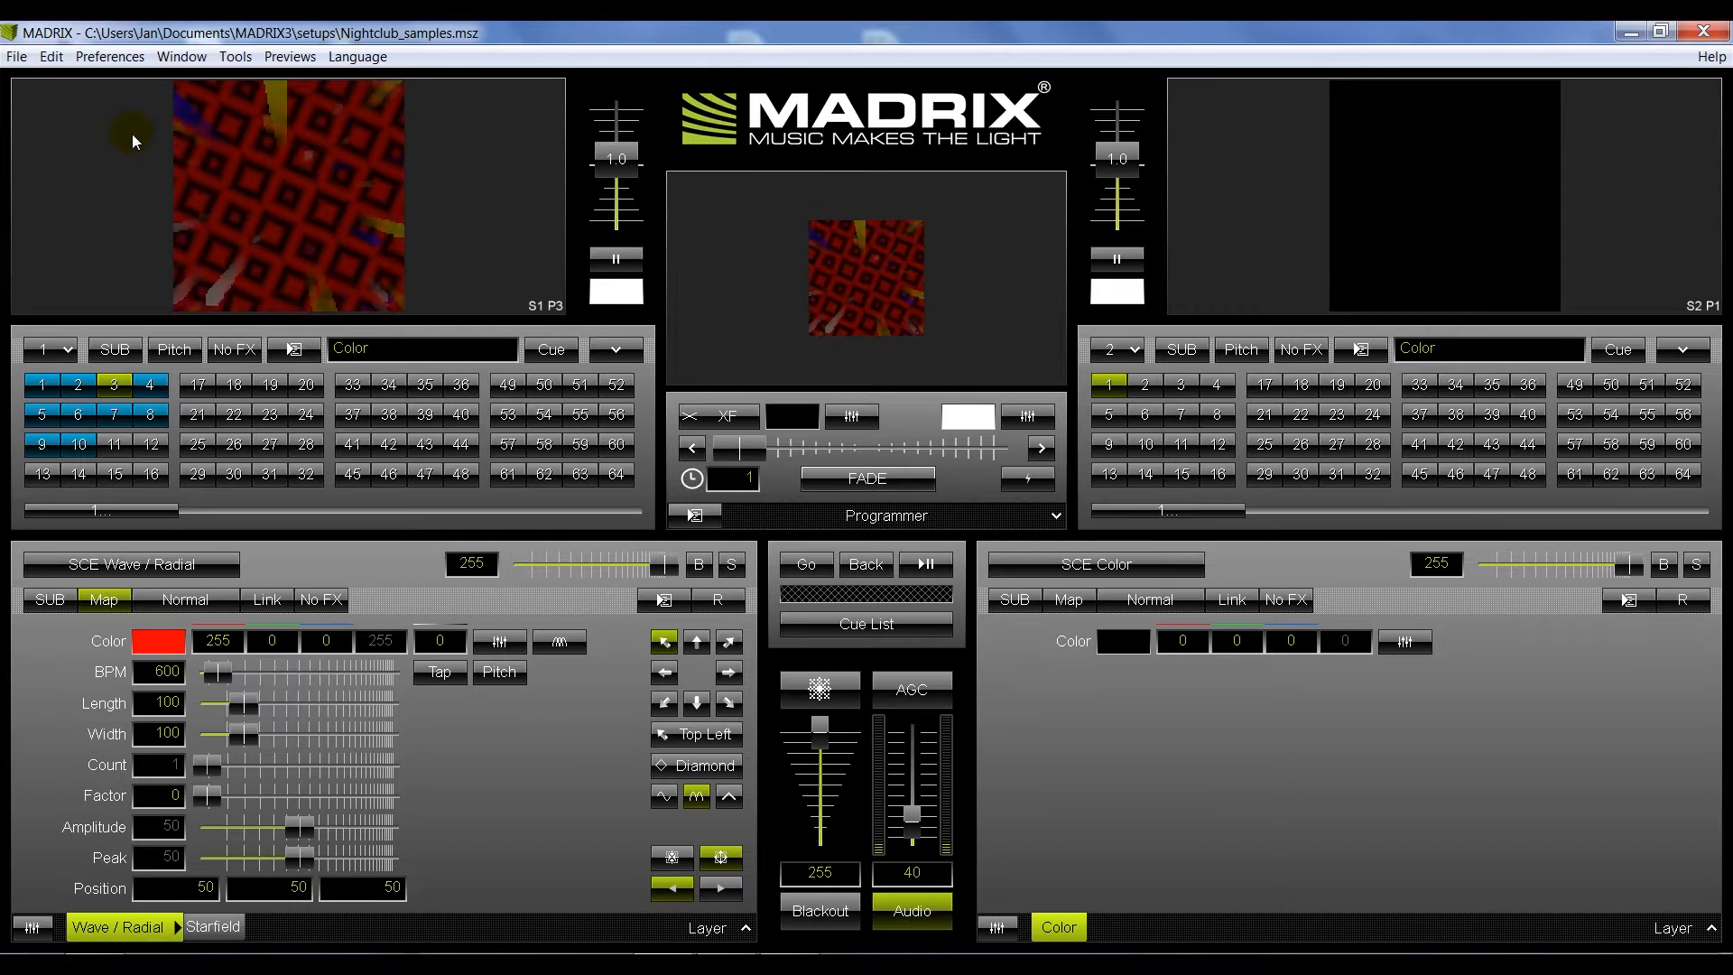
{"action": "left_click", "coordinate": [185, 59]}
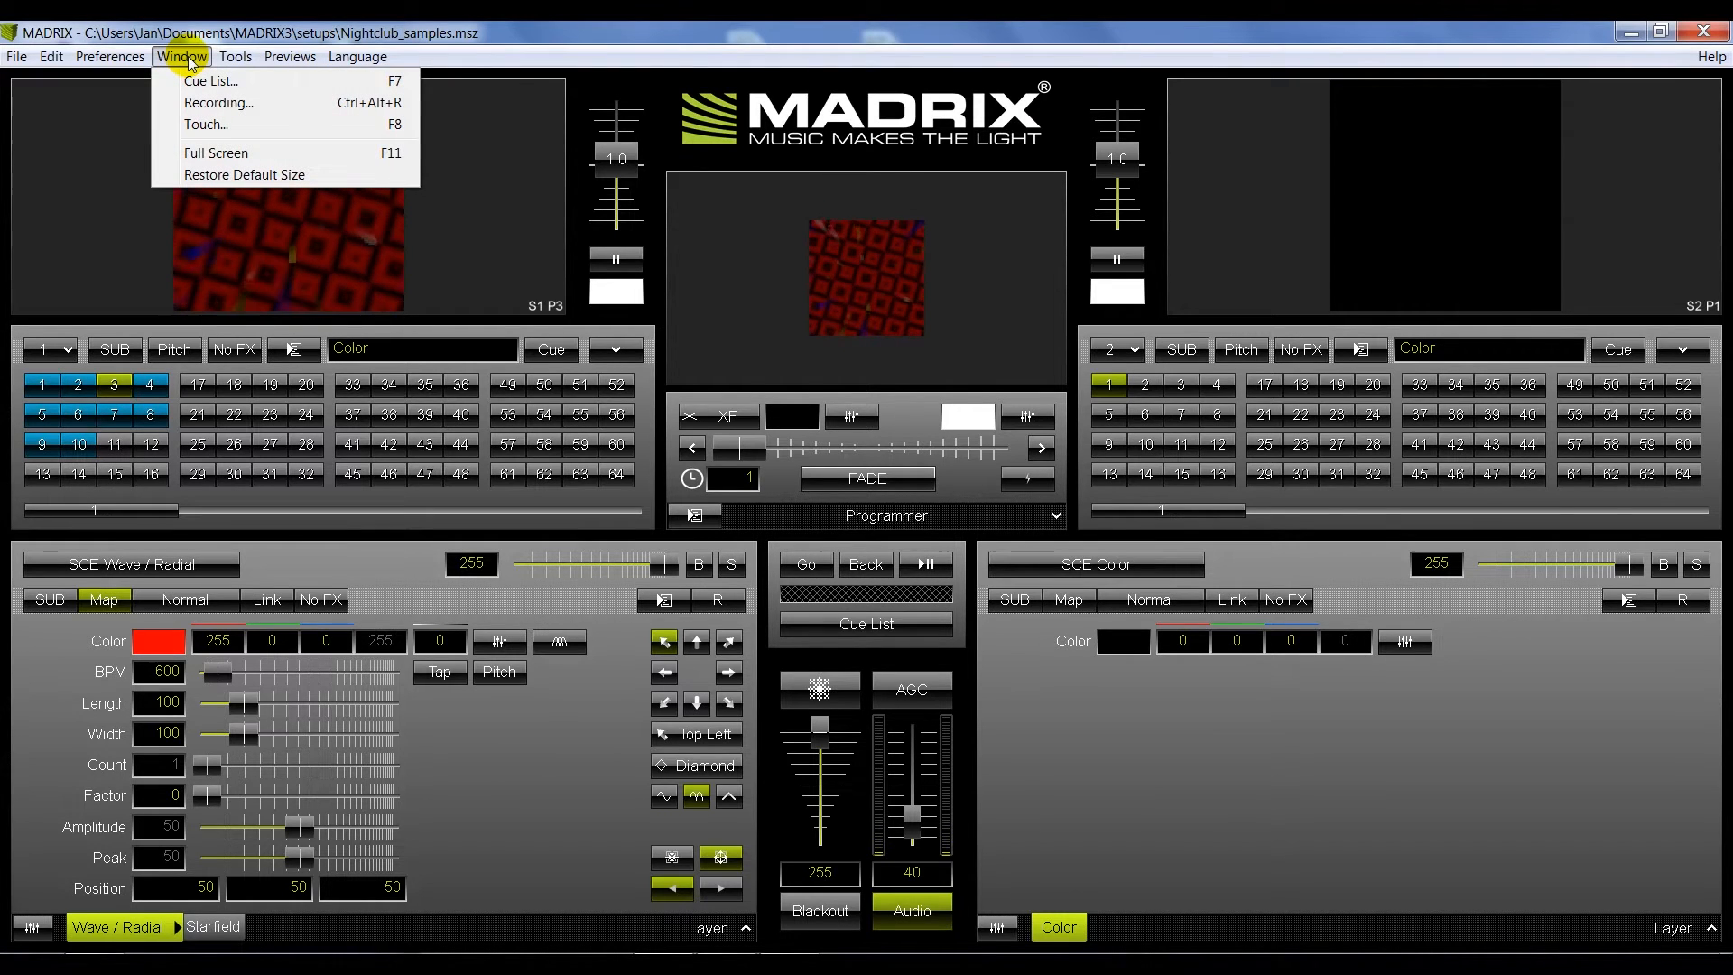
{"action": "left_click", "coordinate": [219, 102]}
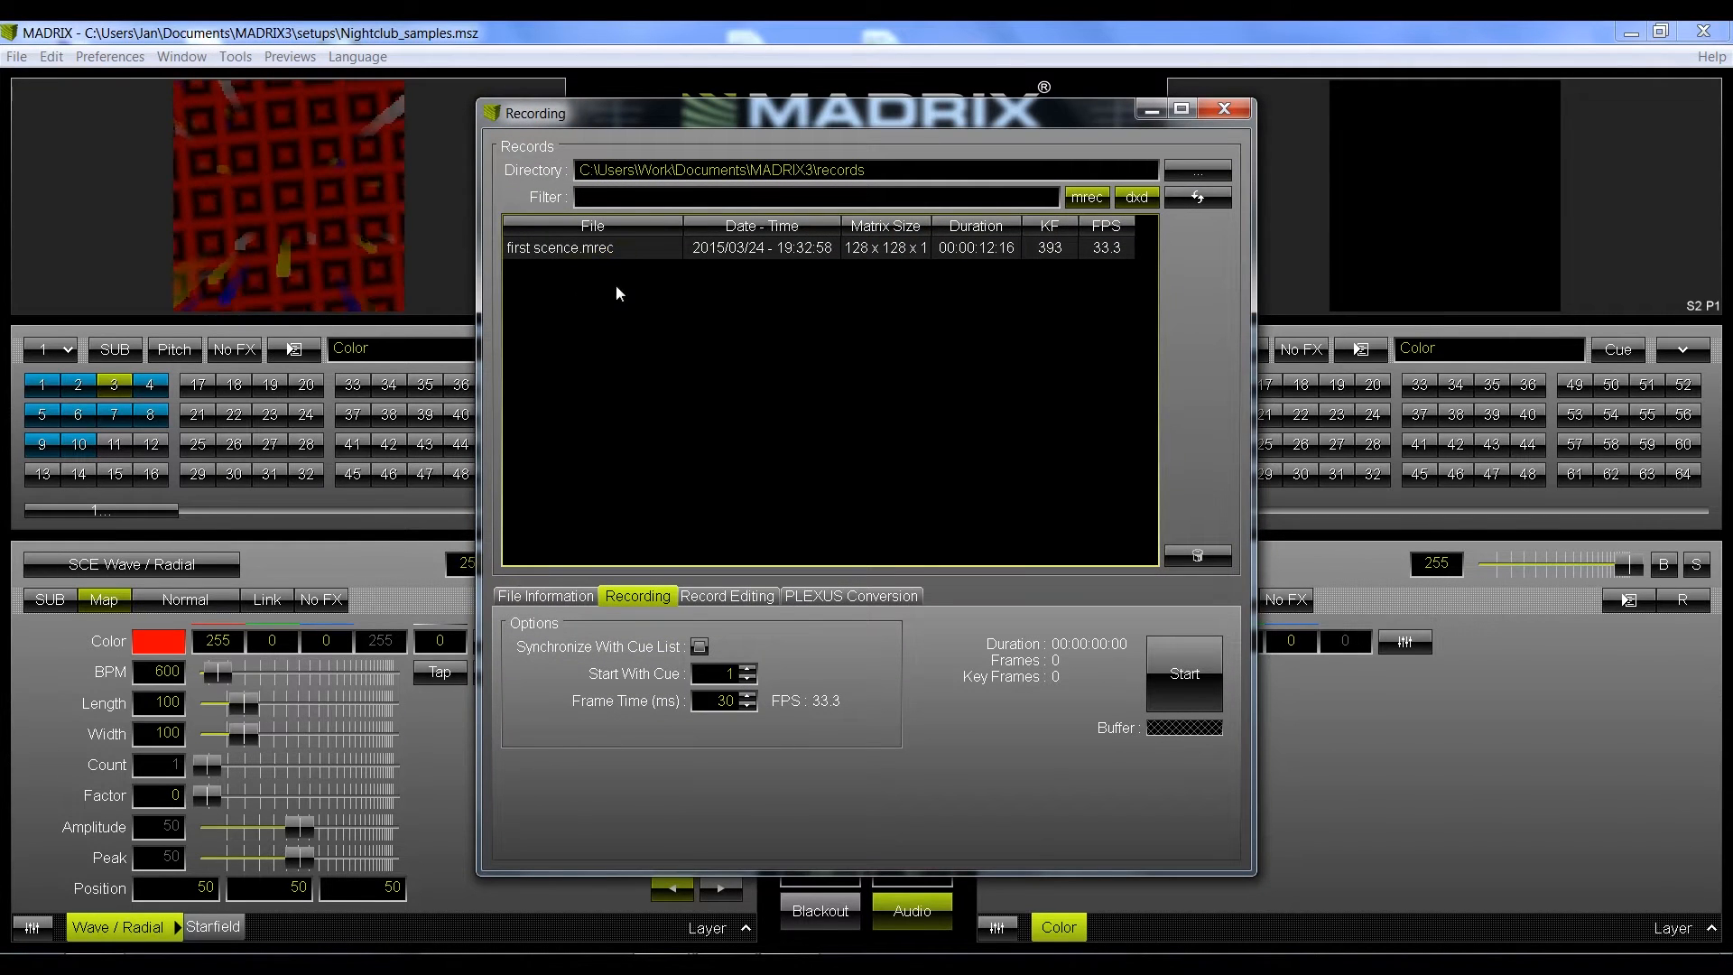
- Delete the existing record "first scence.mrec" from the records directory
{"action": "left_click", "coordinate": [623, 248]}
{"action": "left_click", "coordinate": [1198, 555]}
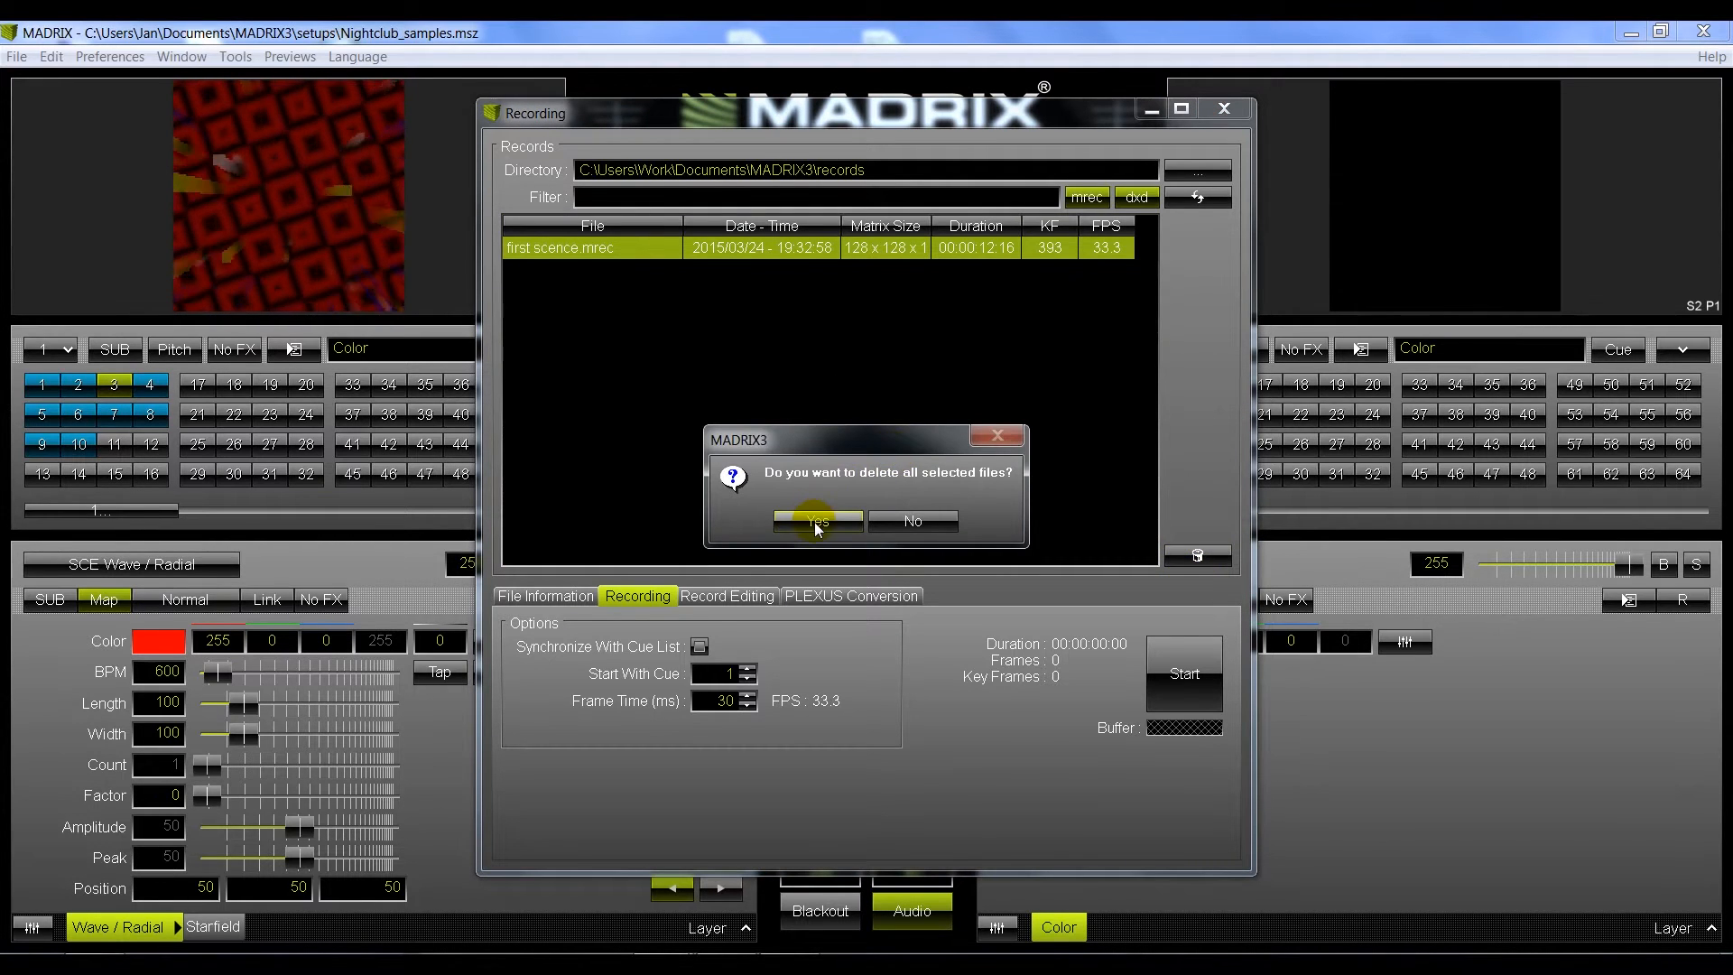
{"action": "left_click", "coordinate": [817, 518]}
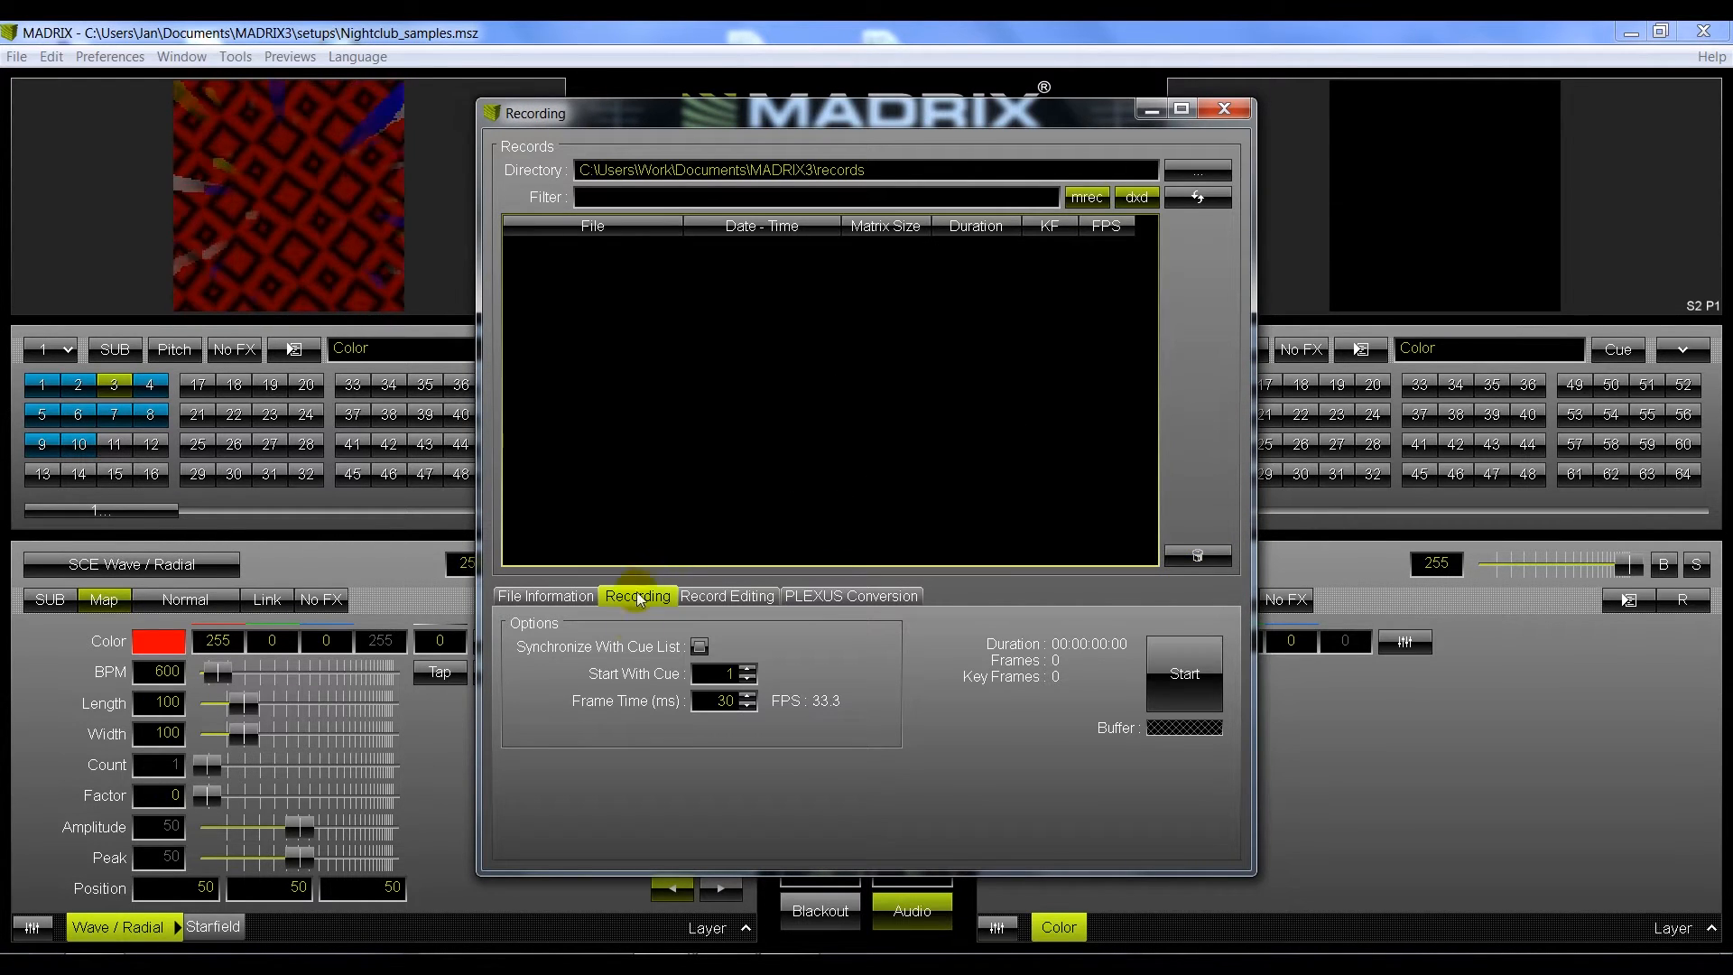
- Start recording and switch Storage 1 through places 8, 4, 5 and 1 while it runs
{"action": "left_click", "coordinate": [1183, 700]}
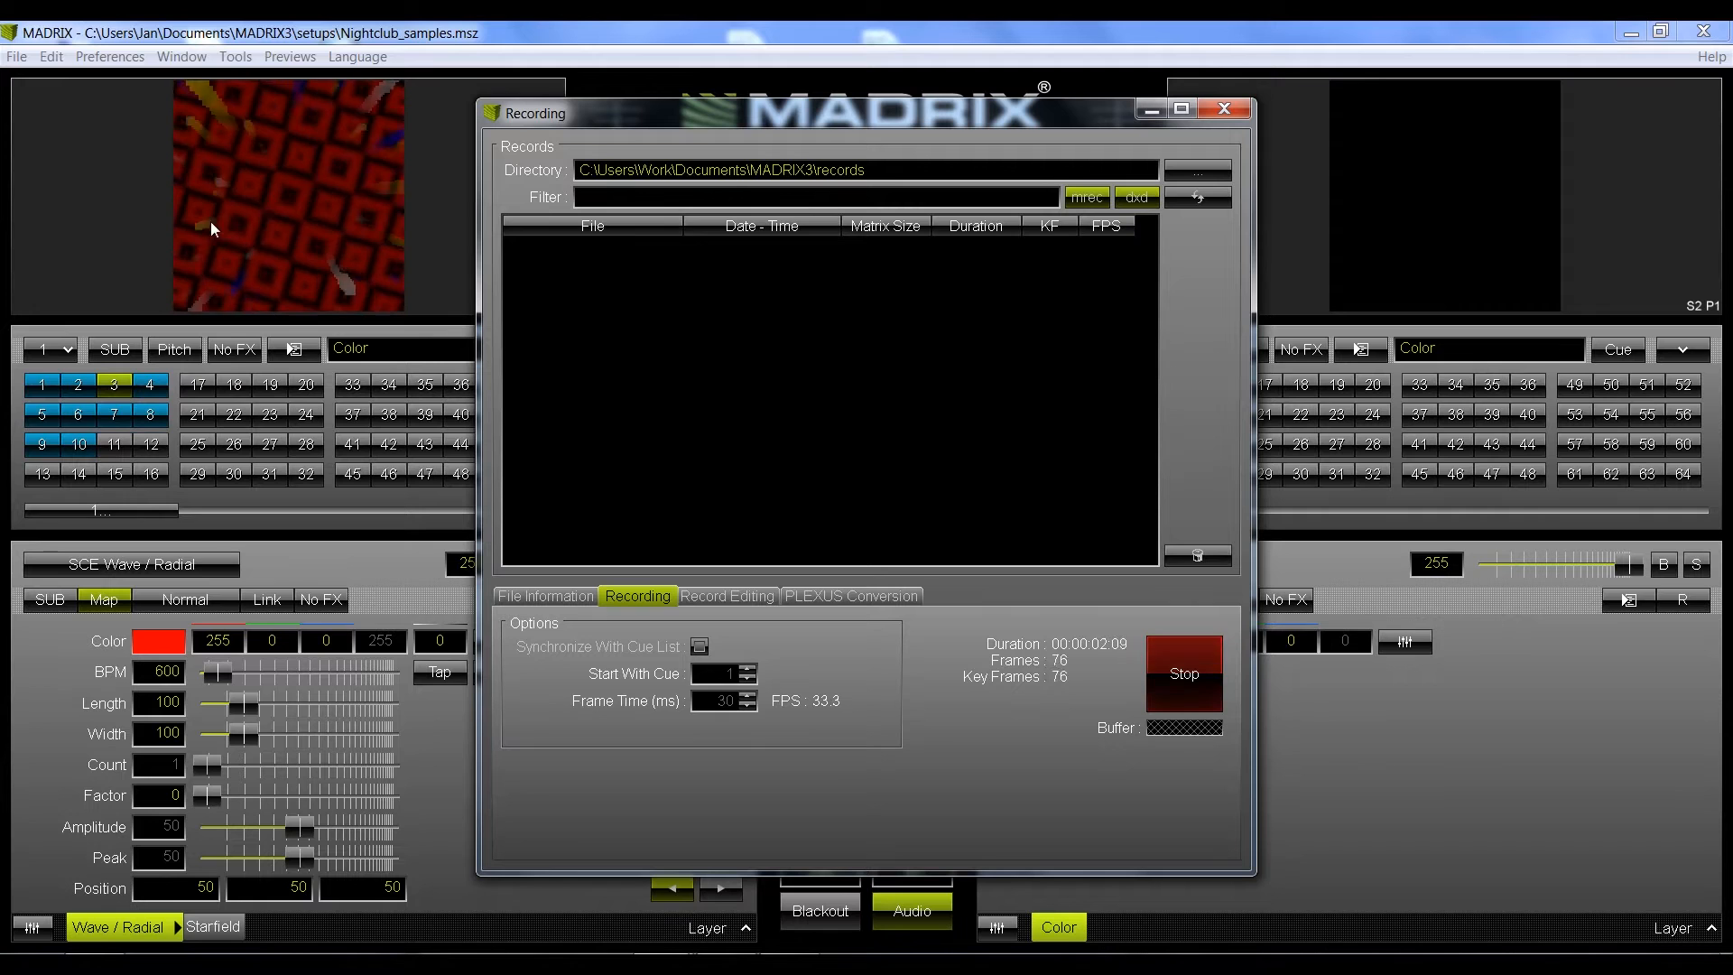
{"action": "left_click", "coordinate": [149, 413]}
{"action": "left_click", "coordinate": [143, 390]}
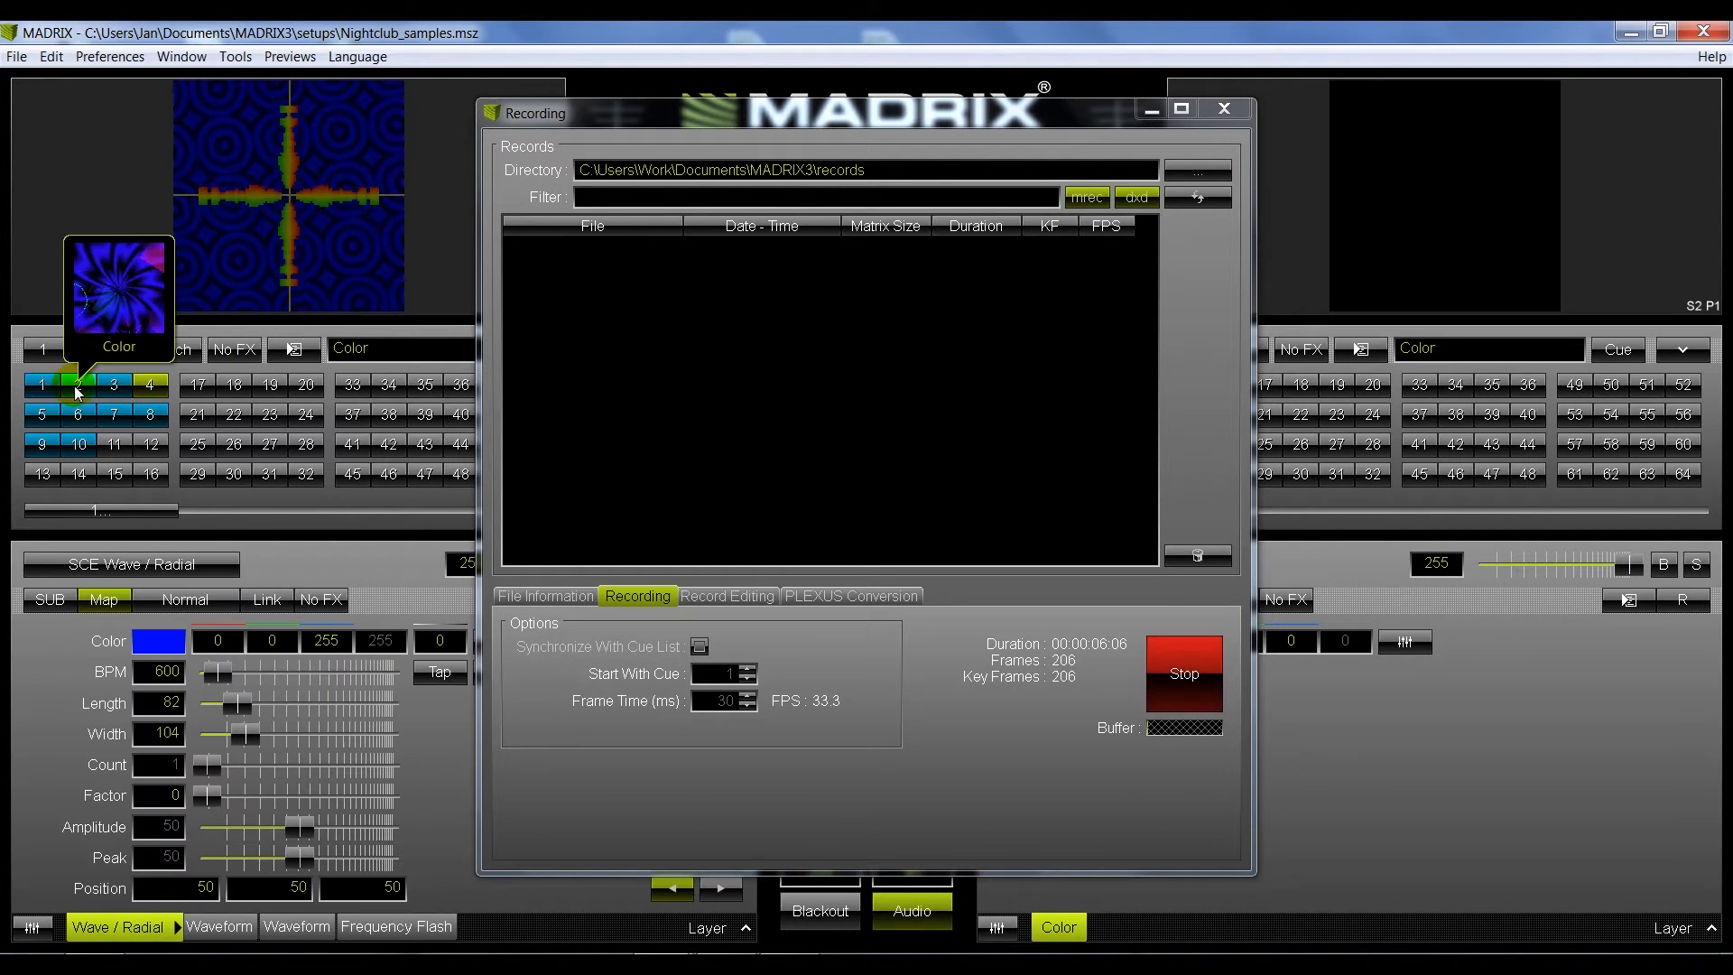
{"action": "left_click", "coordinate": [41, 418]}
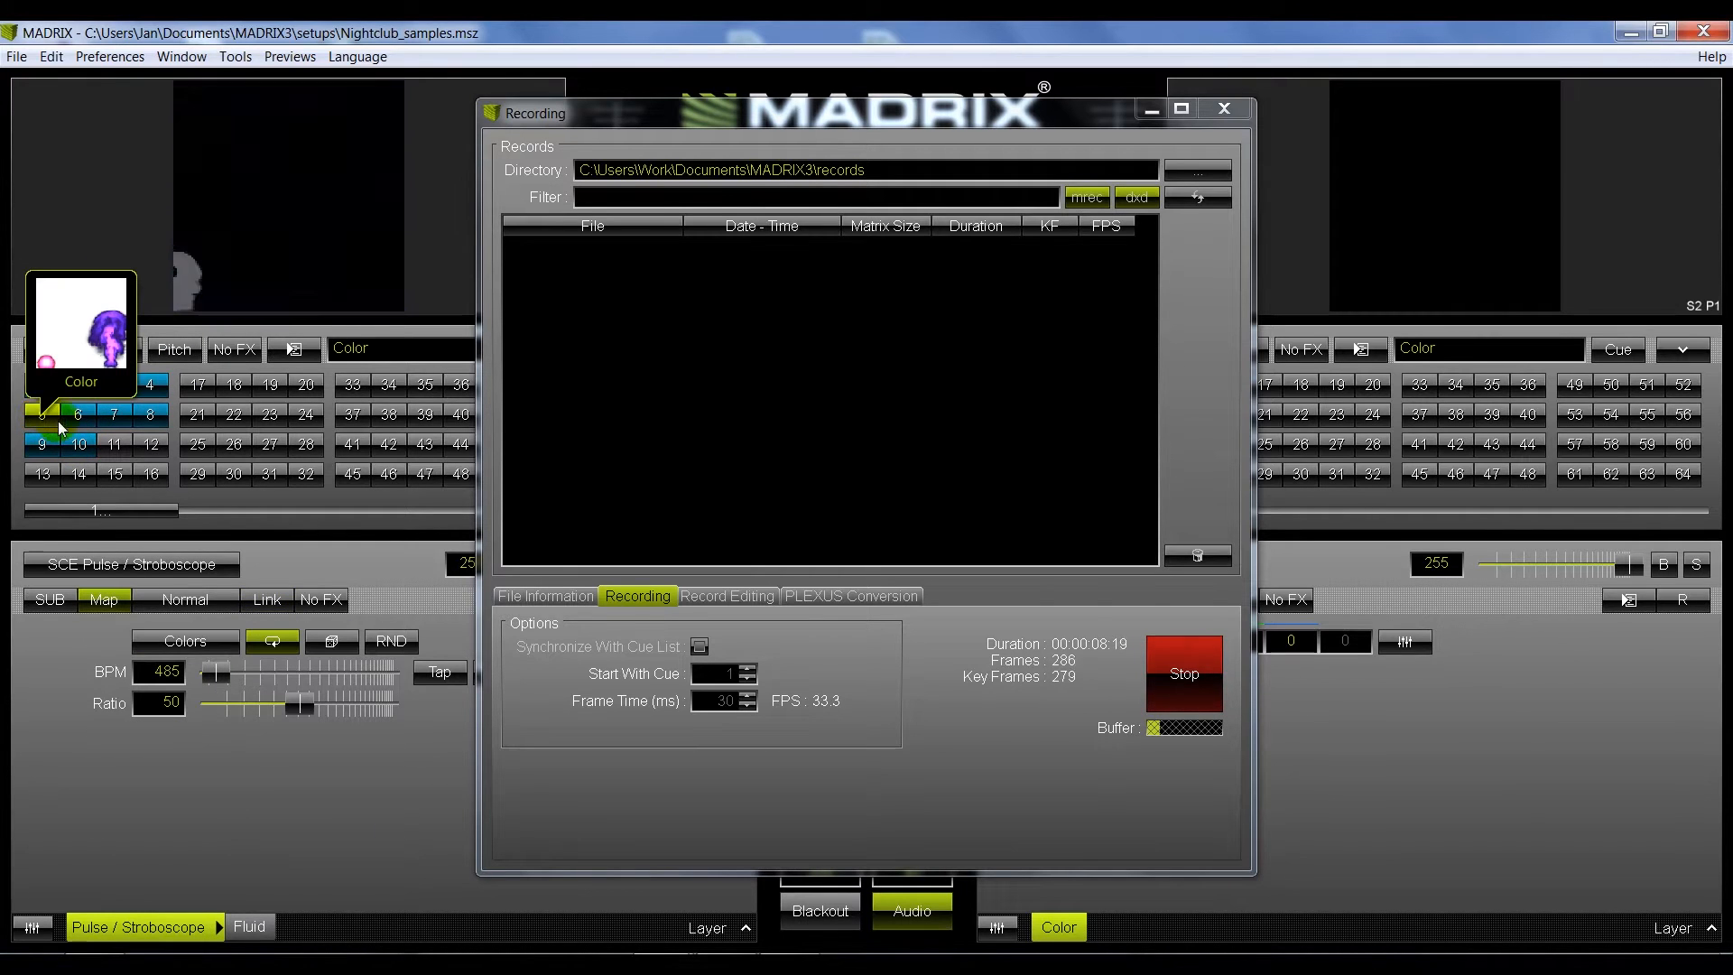
{"action": "left_click", "coordinate": [45, 386]}
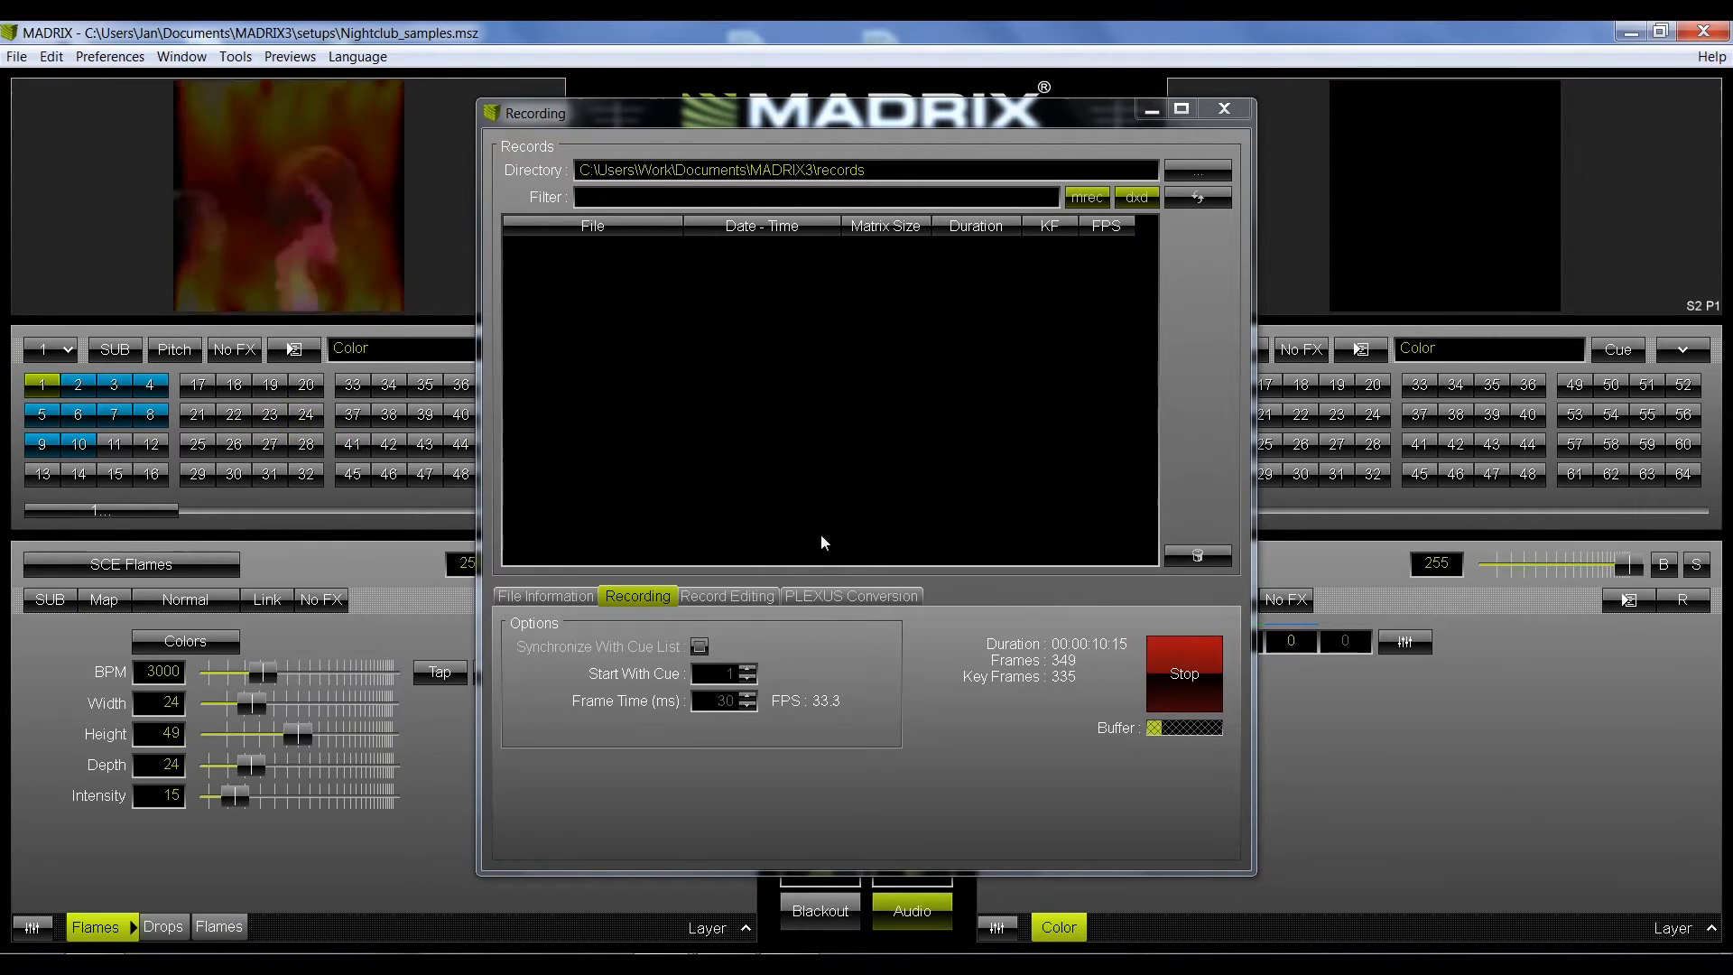
- Stop the recording and save it as a MADRIX Record named "first scence"
{"action": "left_click", "coordinate": [1193, 684]}
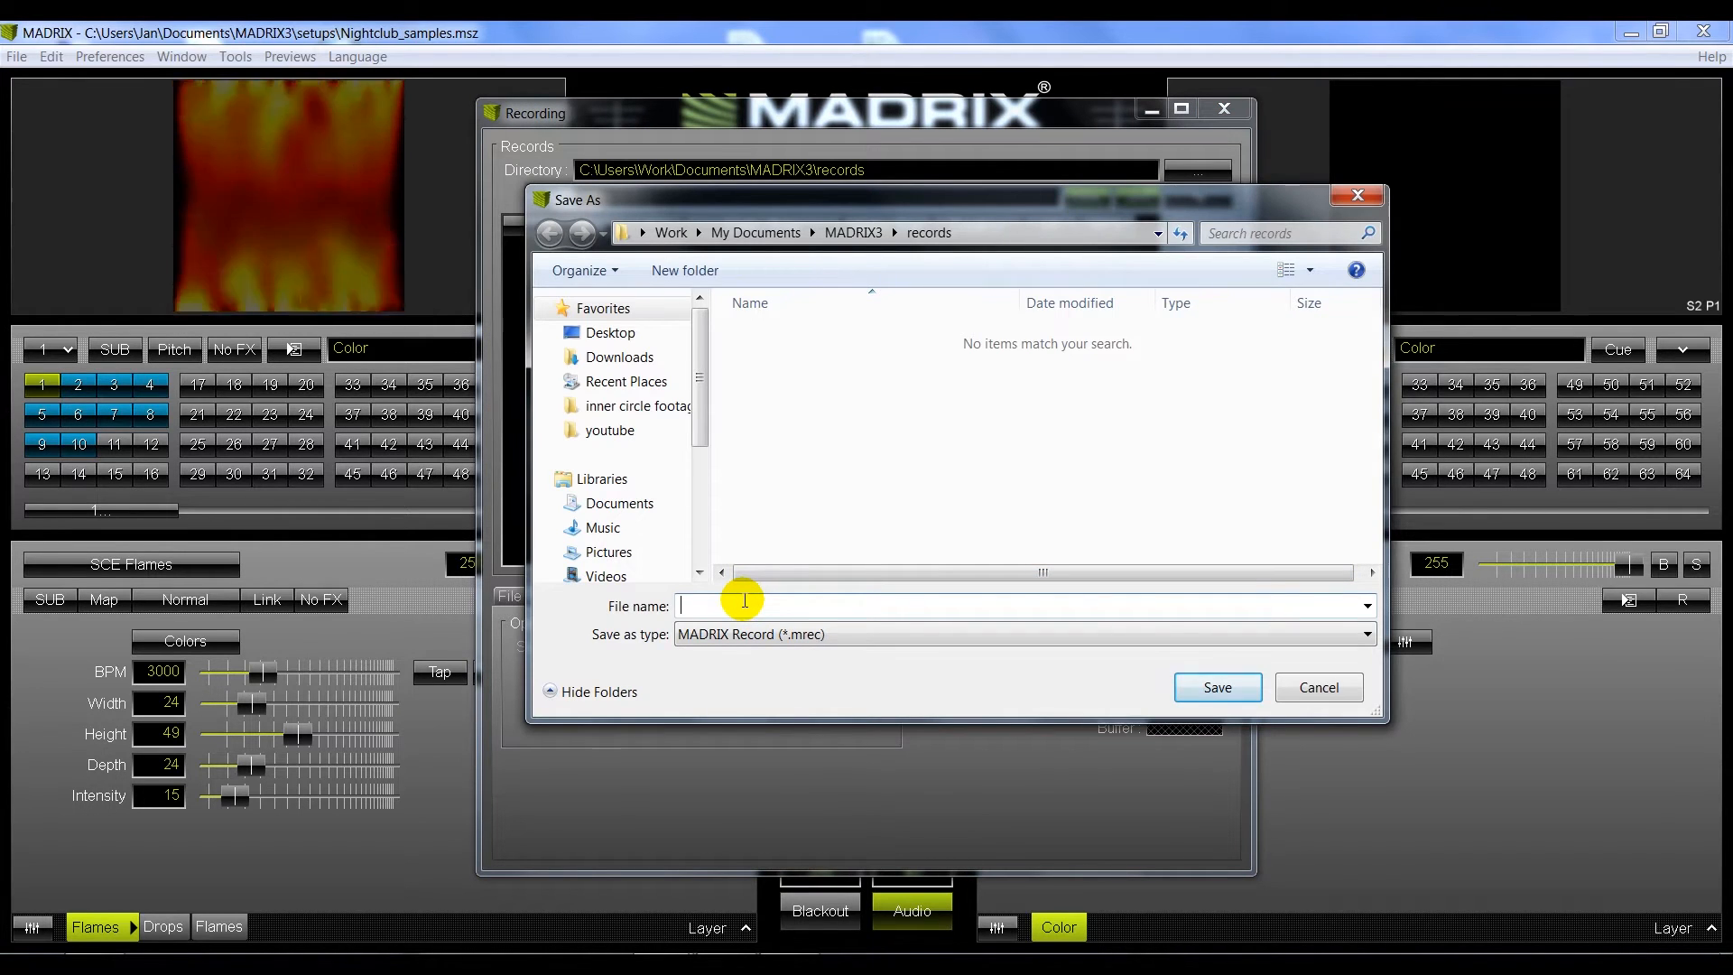
{"action": "type", "text": "first scence"}
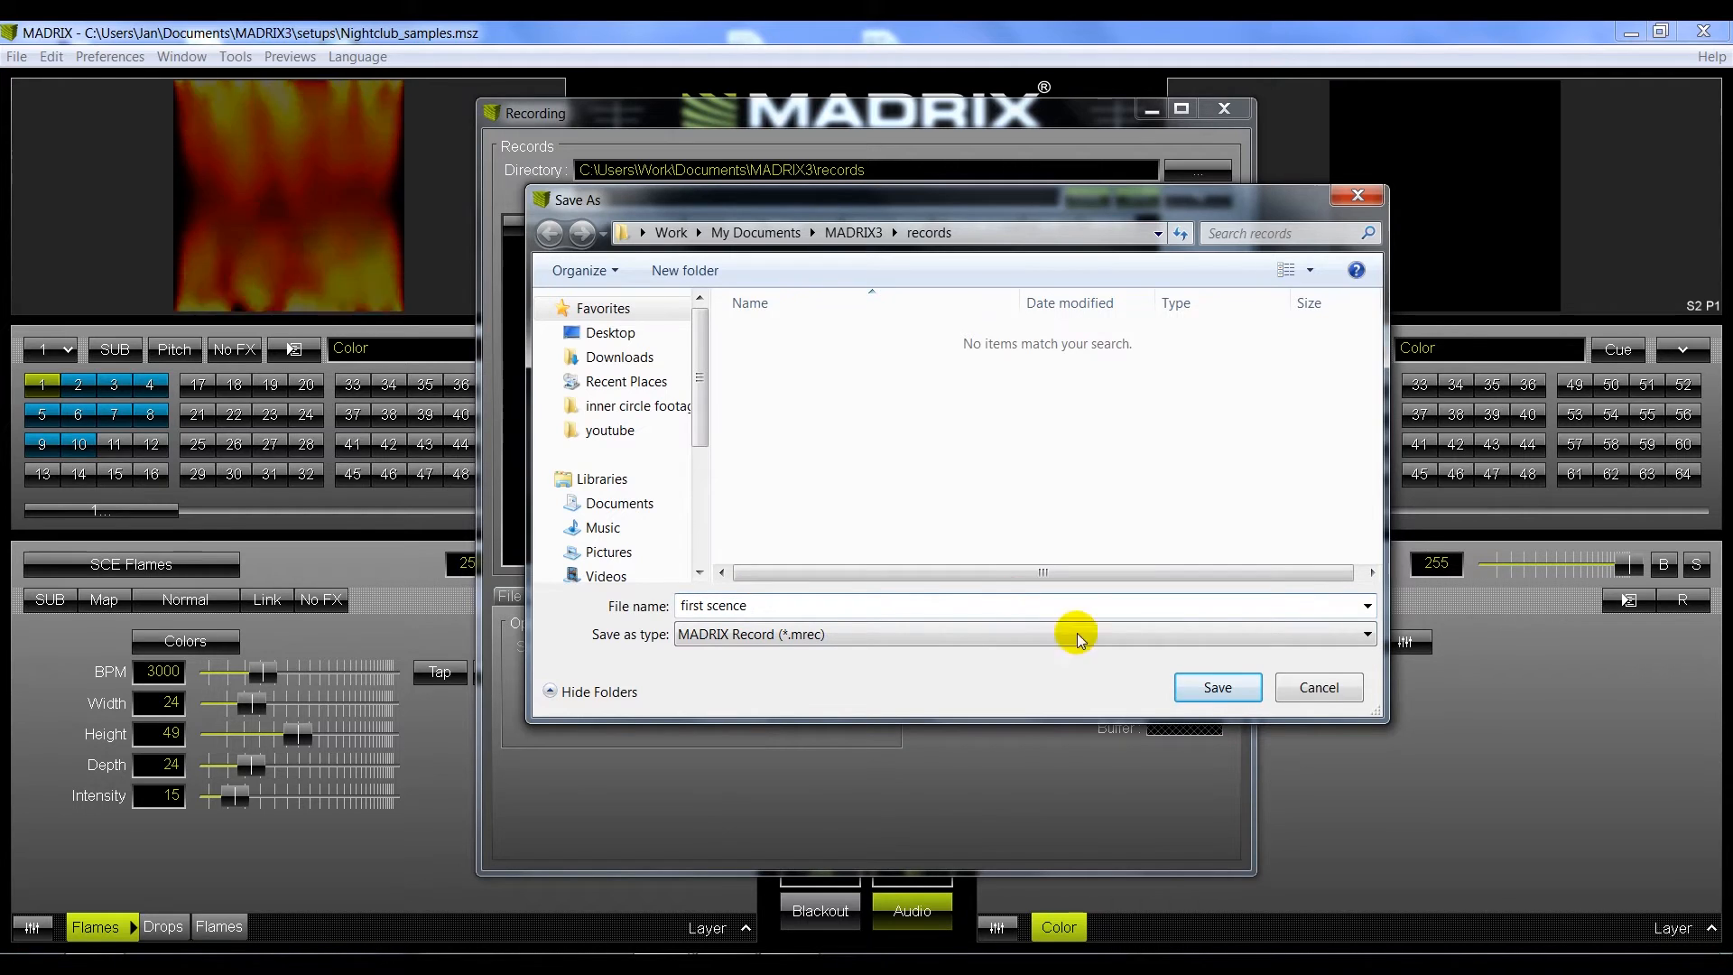
{"action": "left_click", "coordinate": [1214, 688]}
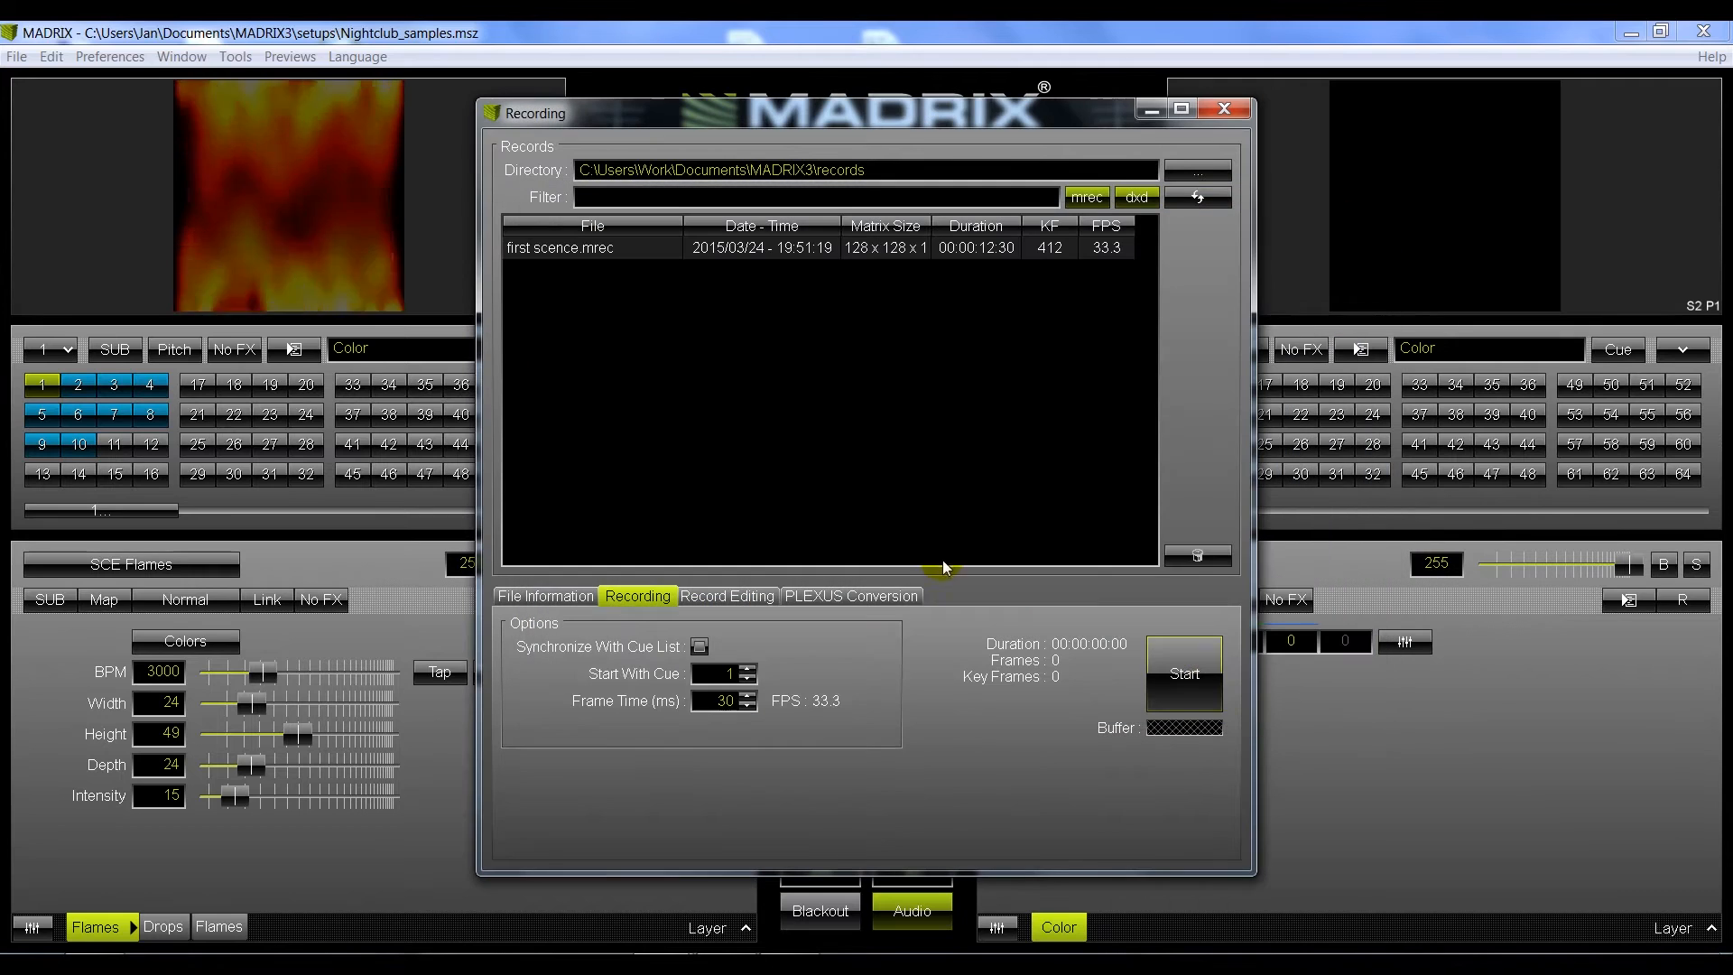
- Load the "first scence" record into Record Editing and play part of it in the preview before pausing
{"action": "left_click", "coordinate": [609, 254]}
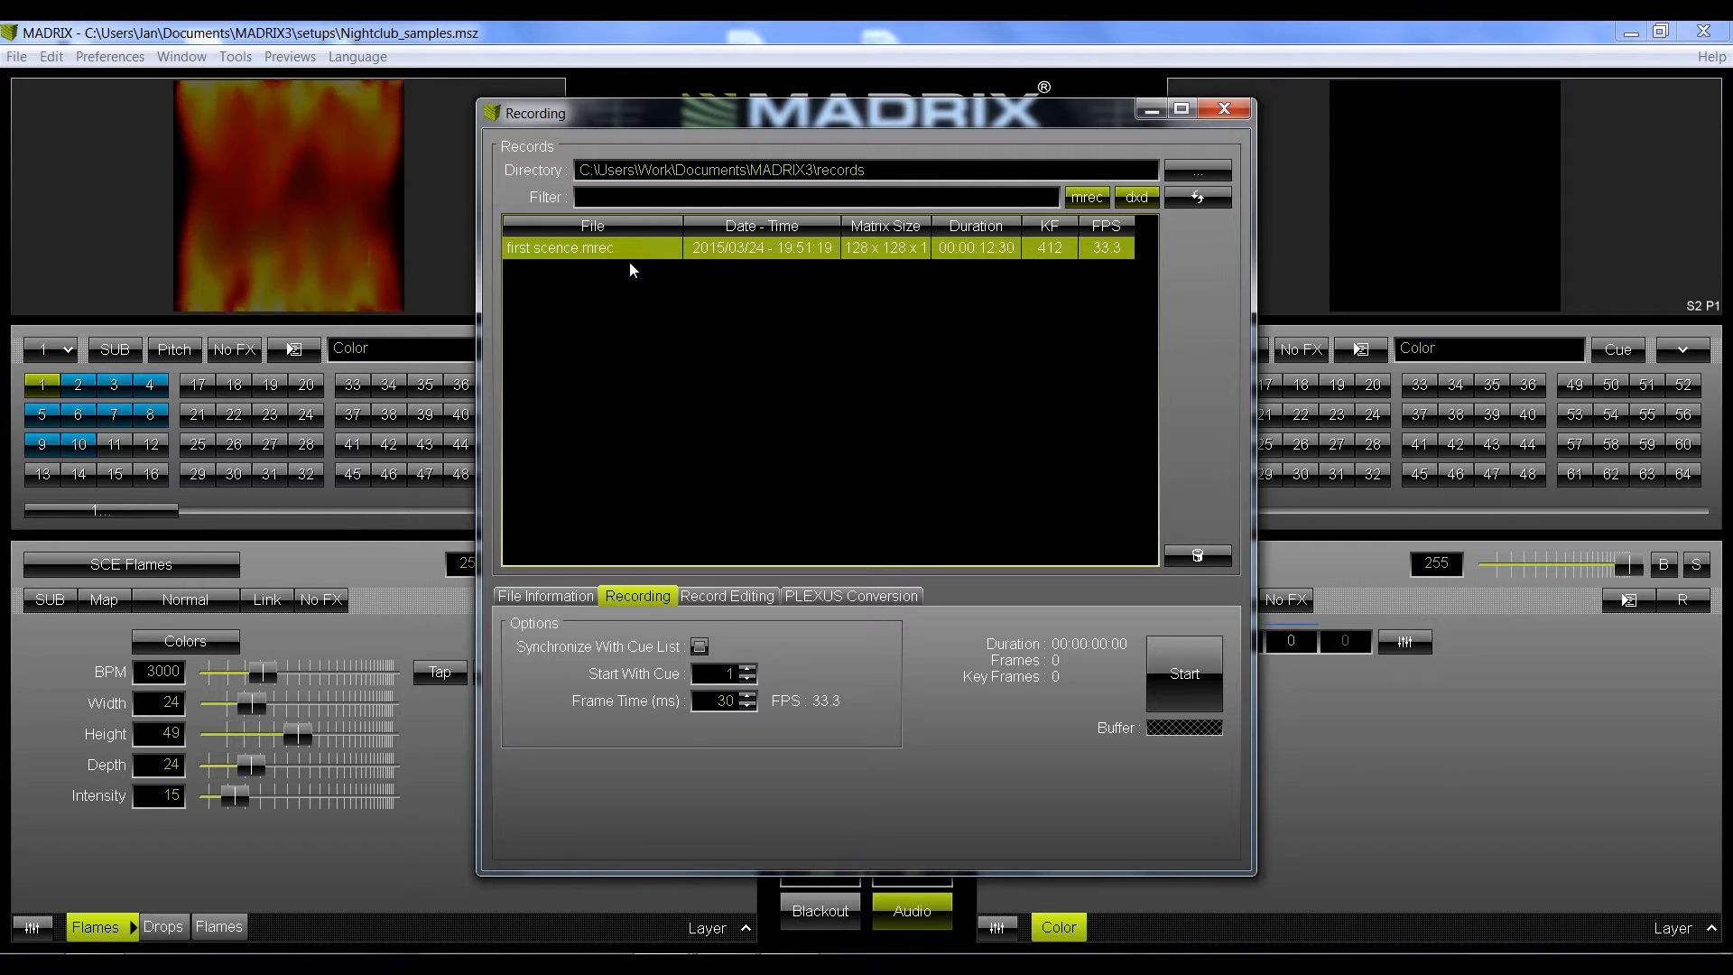
{"action": "left_click", "coordinate": [649, 361]}
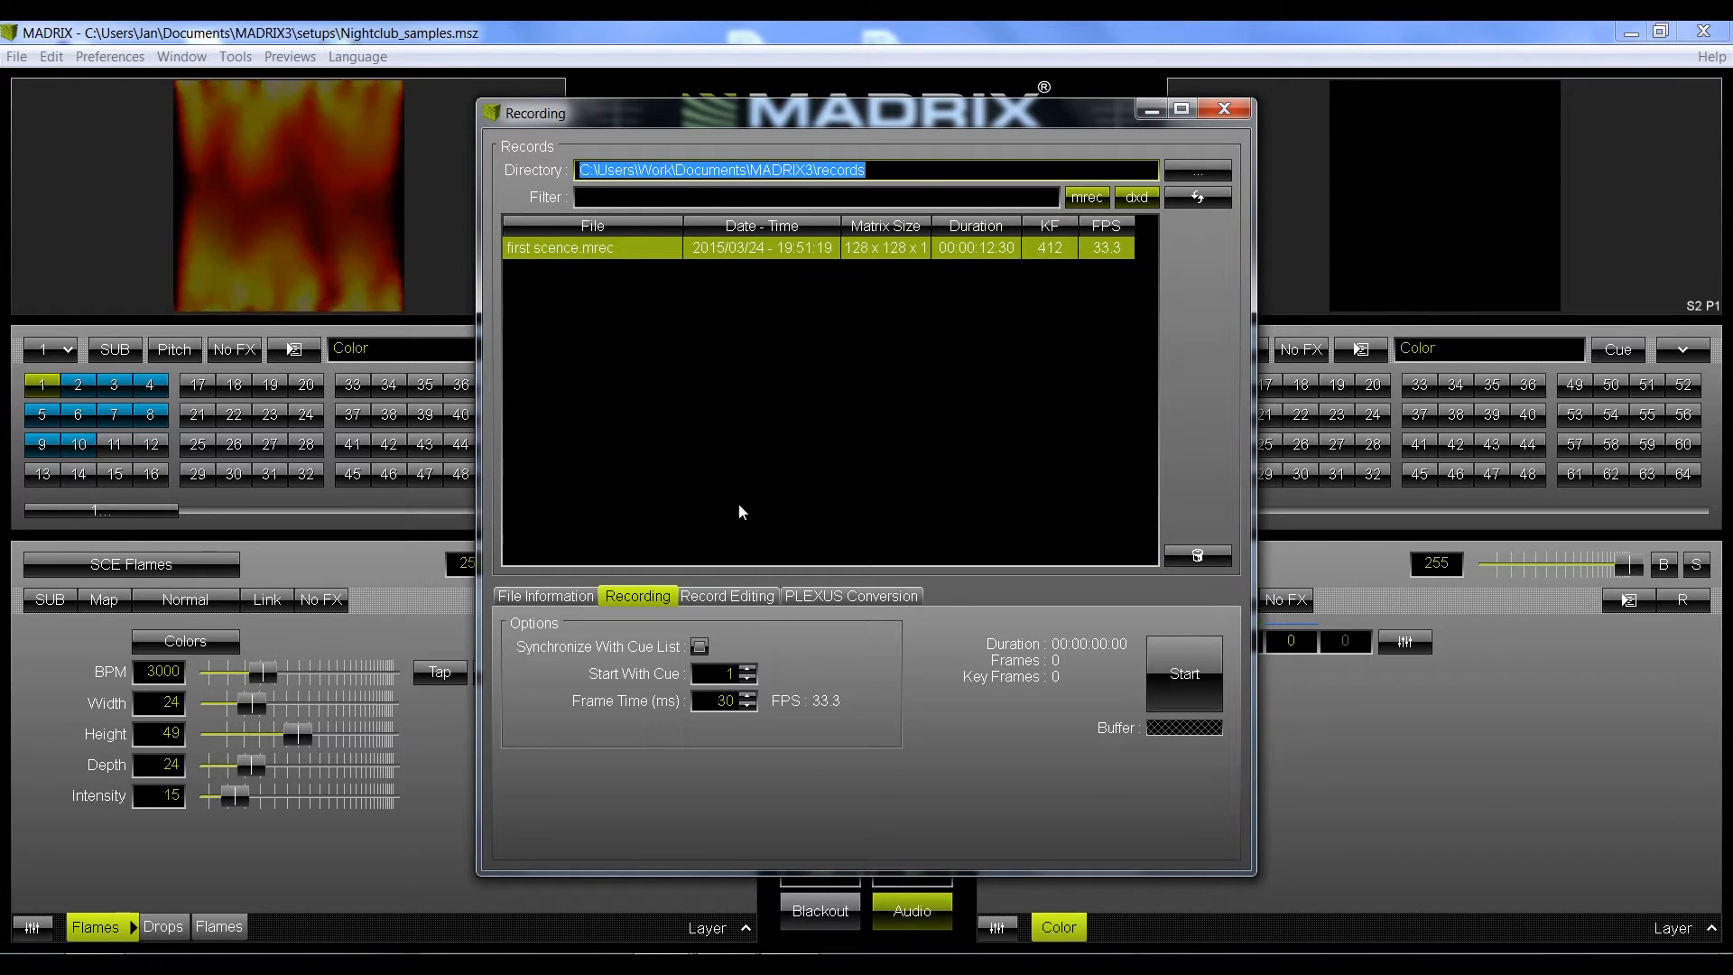
{"action": "left_click", "coordinate": [729, 599]}
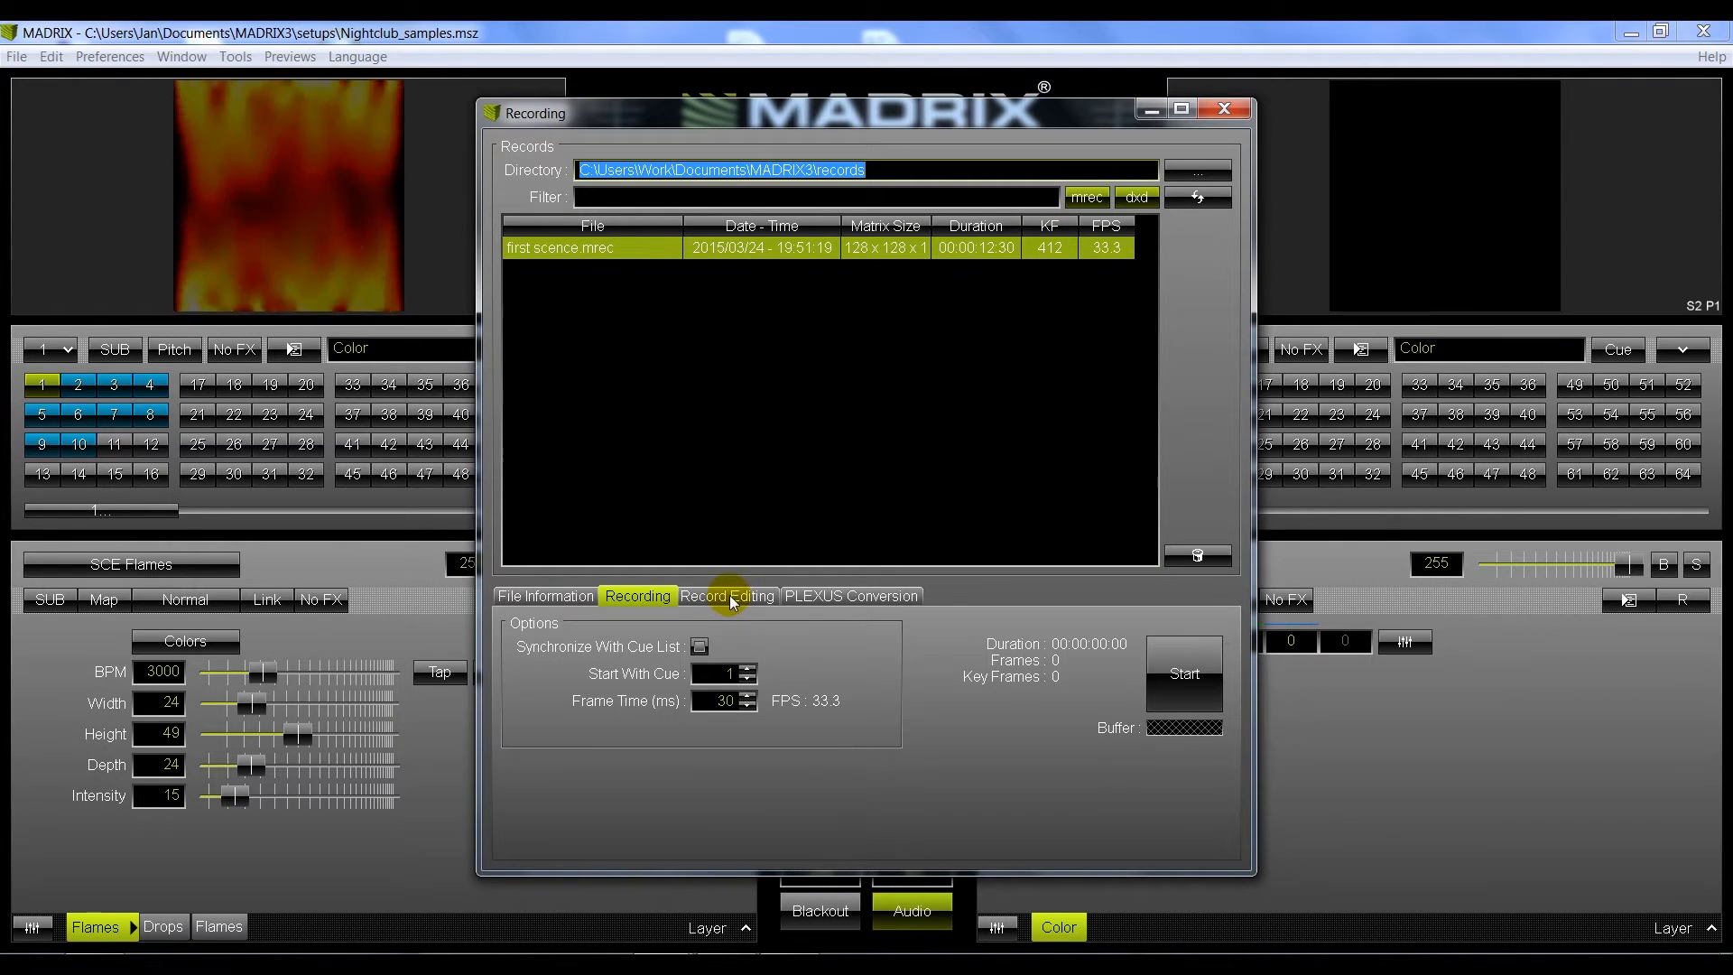
{"action": "left_click", "coordinate": [872, 632]}
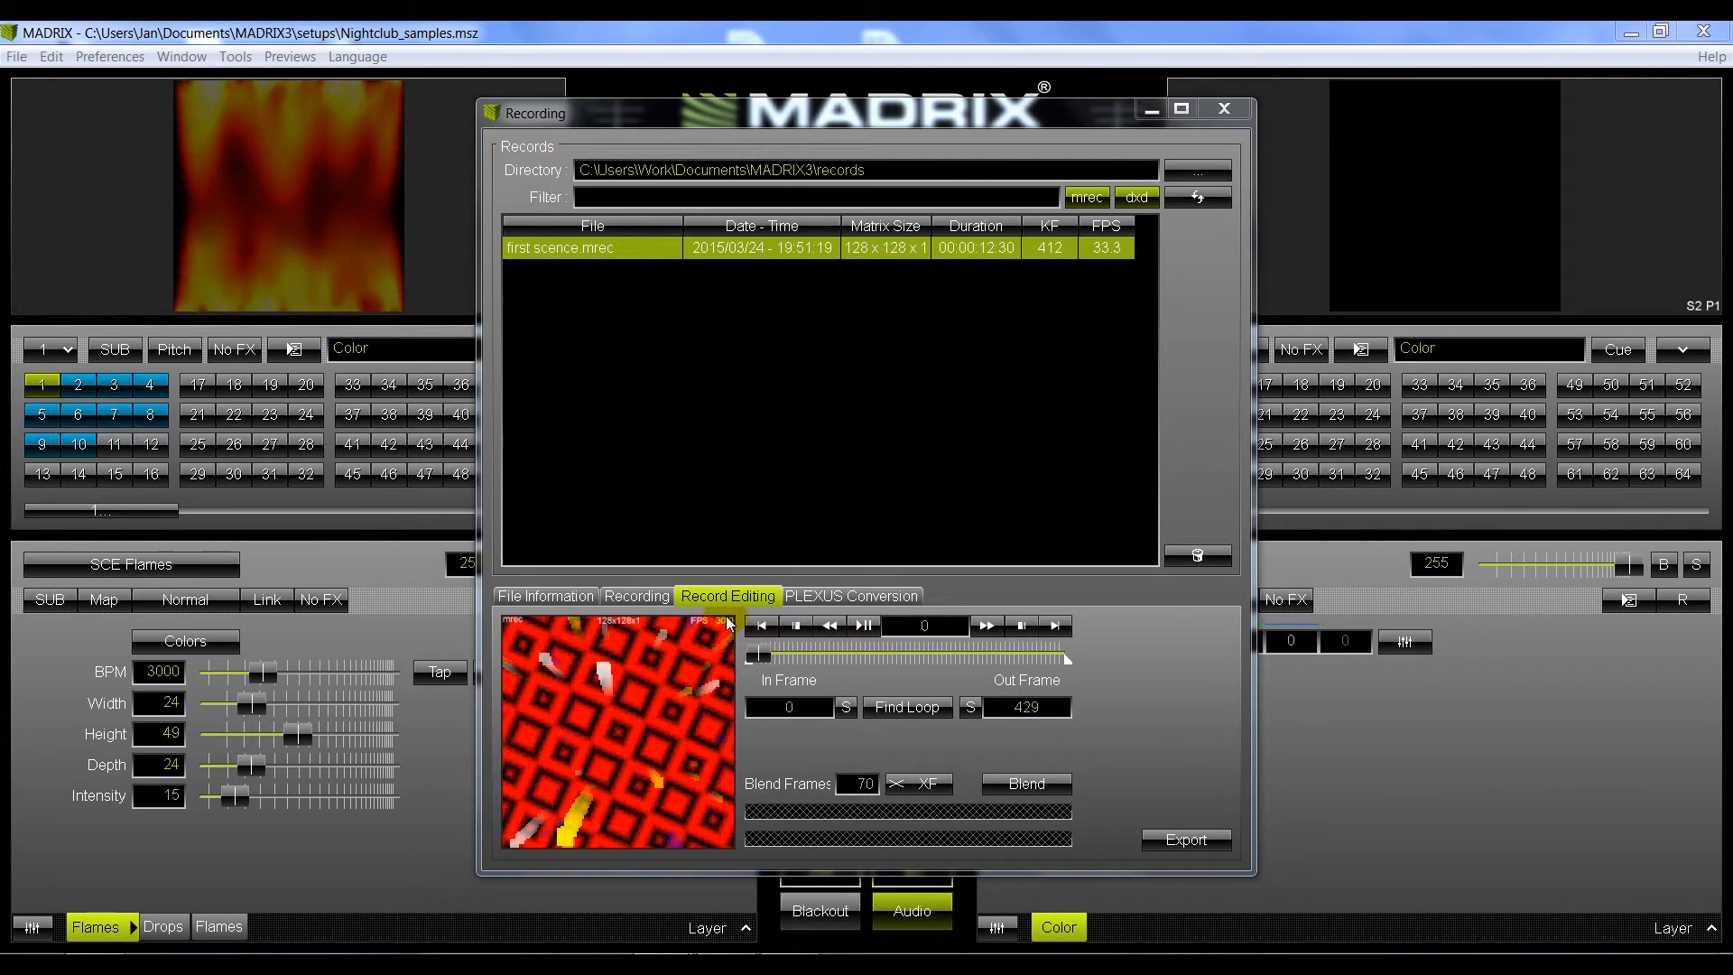
{"action": "left_click", "coordinate": [863, 626]}
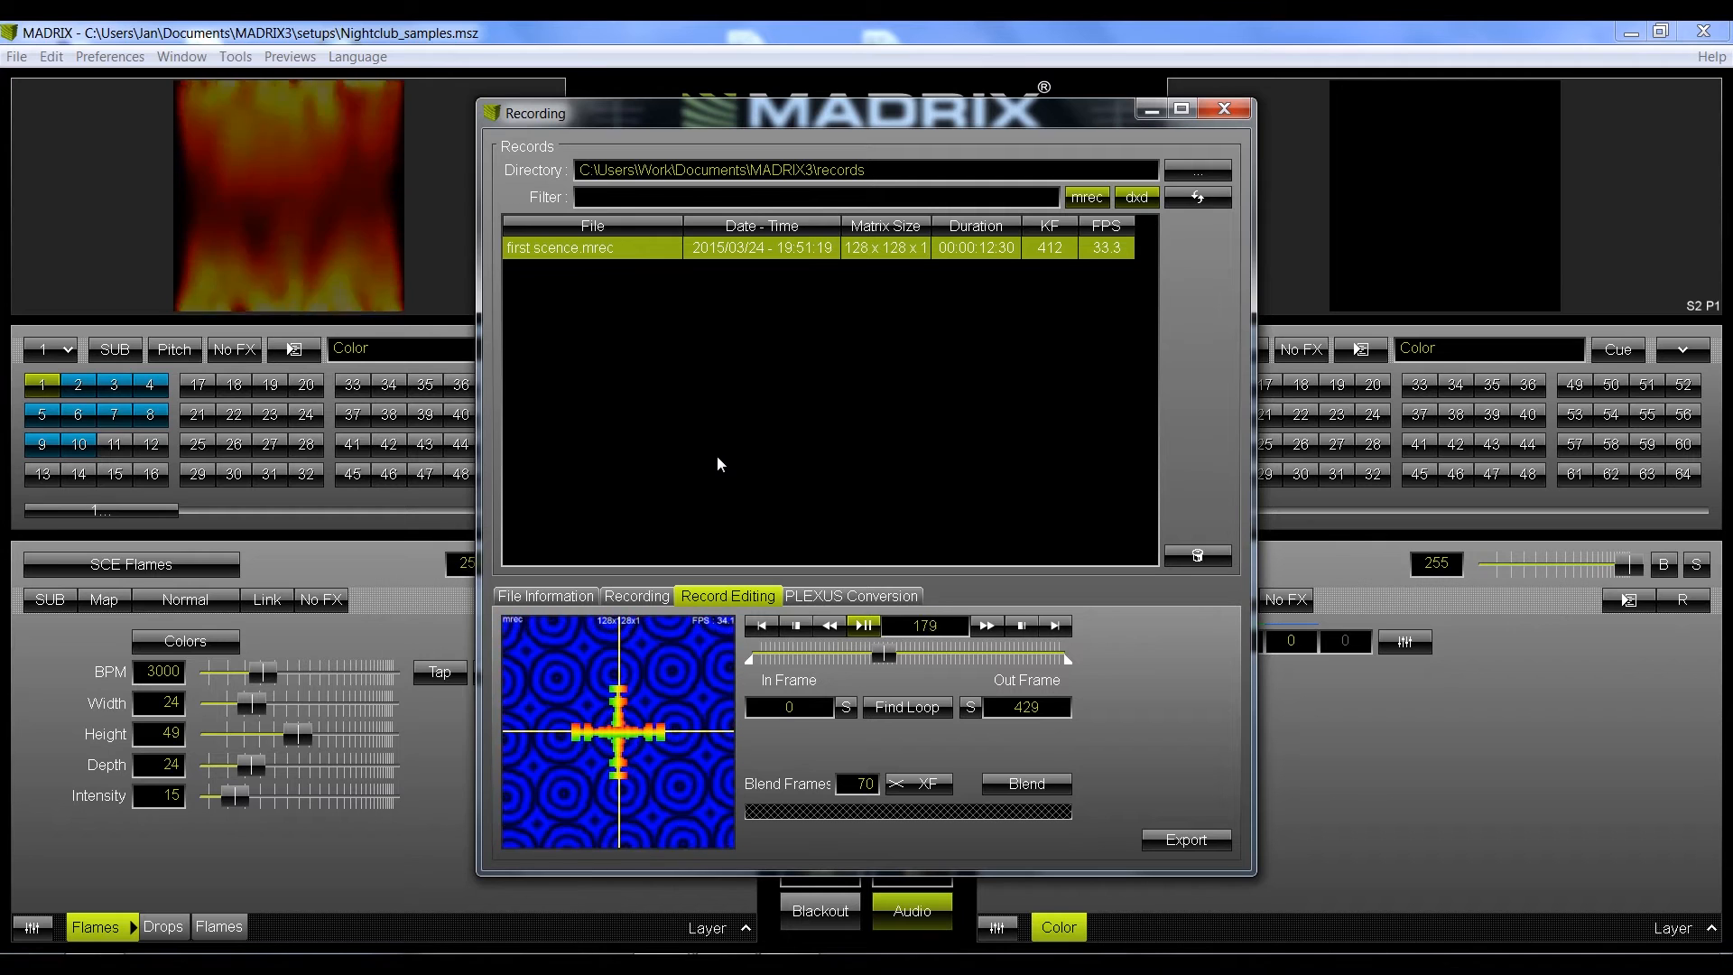
{"action": "left_click", "coordinate": [863, 627]}
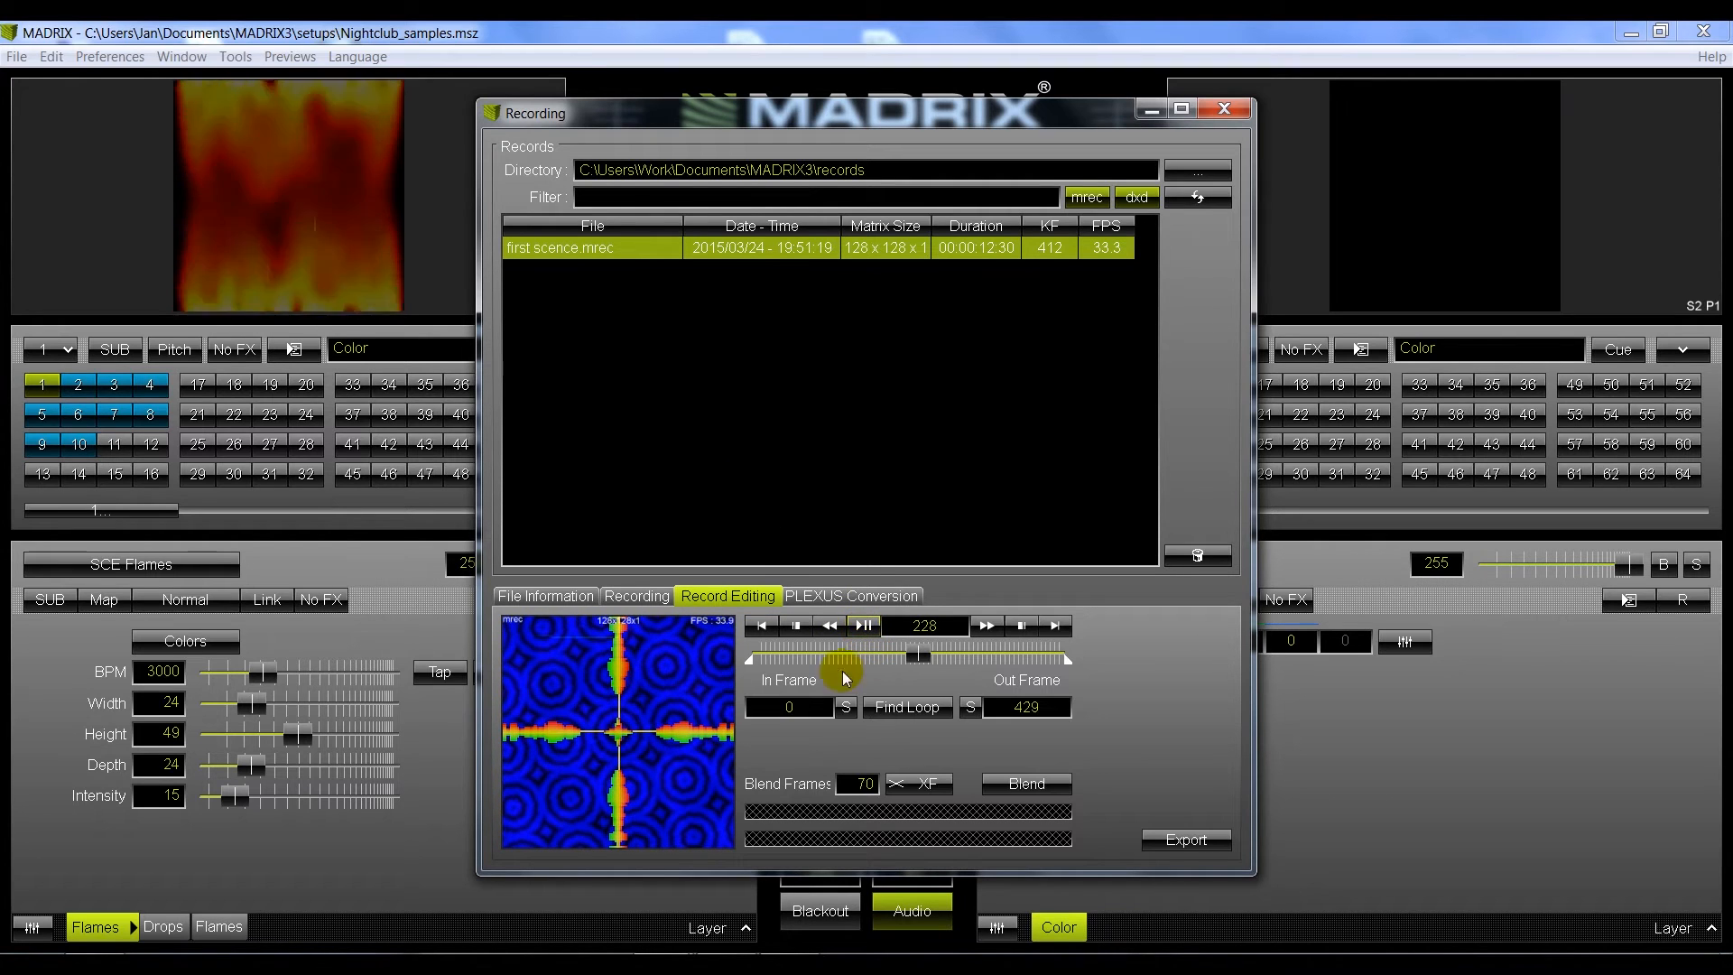
- Set the record's In Frame to 70 and enable blending over 70 frames
{"action": "left_click_drag", "start_coordinate": [758, 667], "coordinate": [809, 662]}
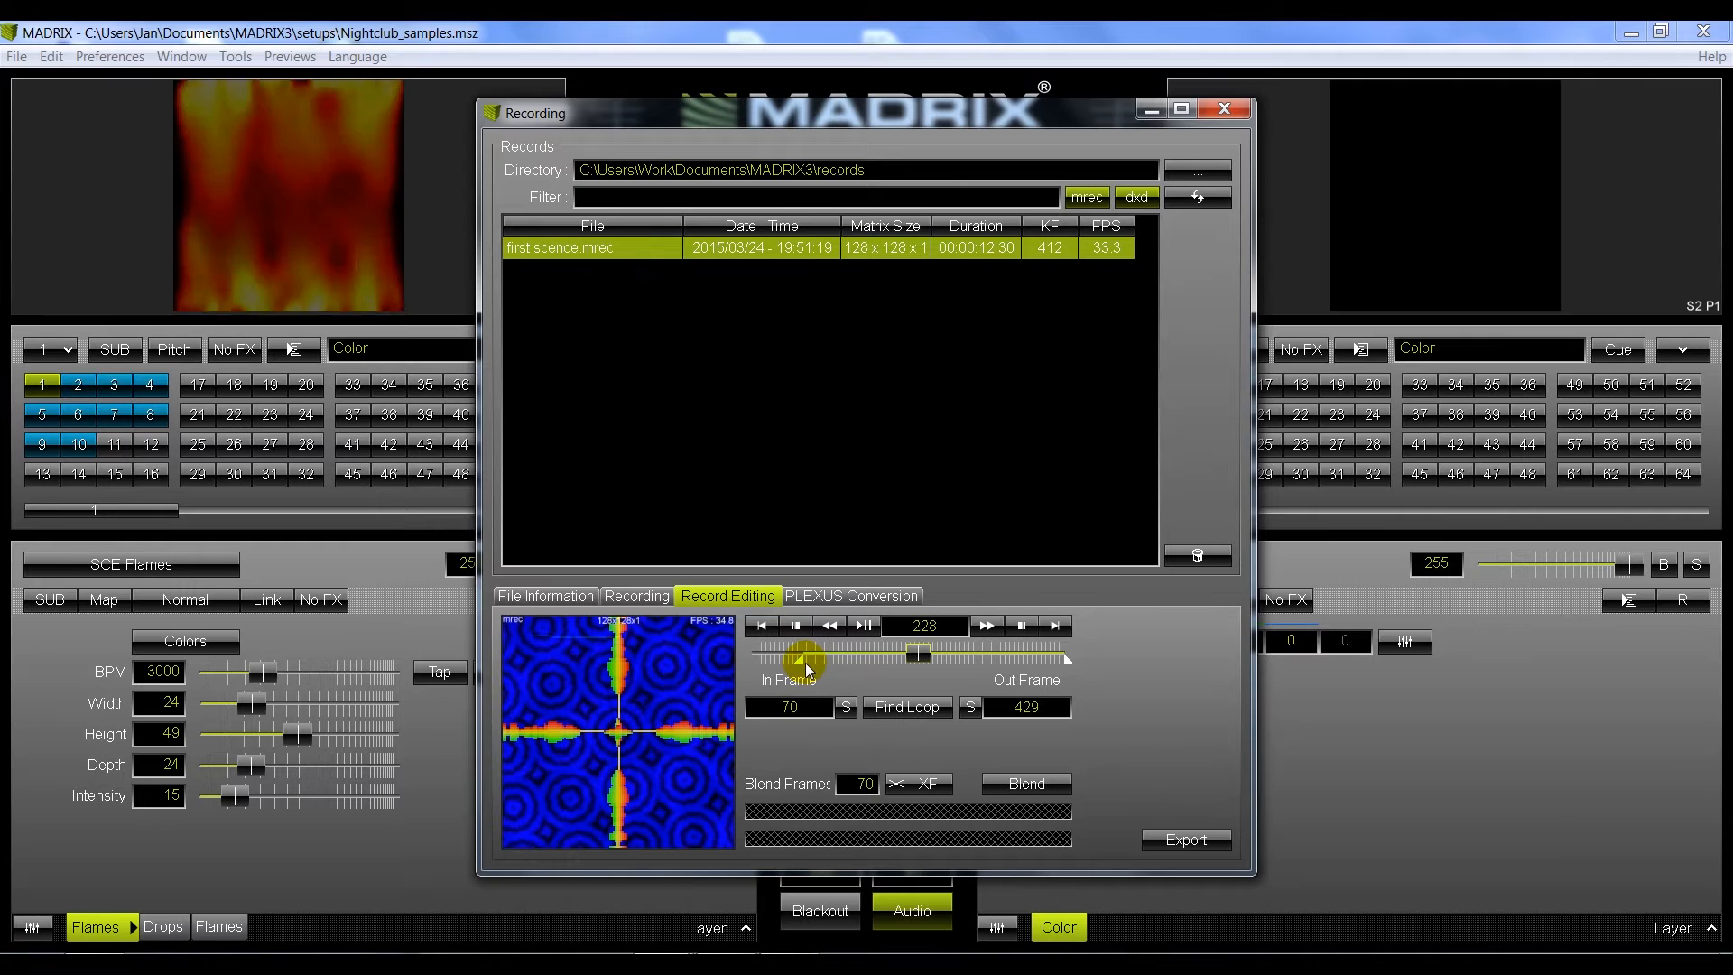
{"action": "left_click", "coordinate": [1023, 782]}
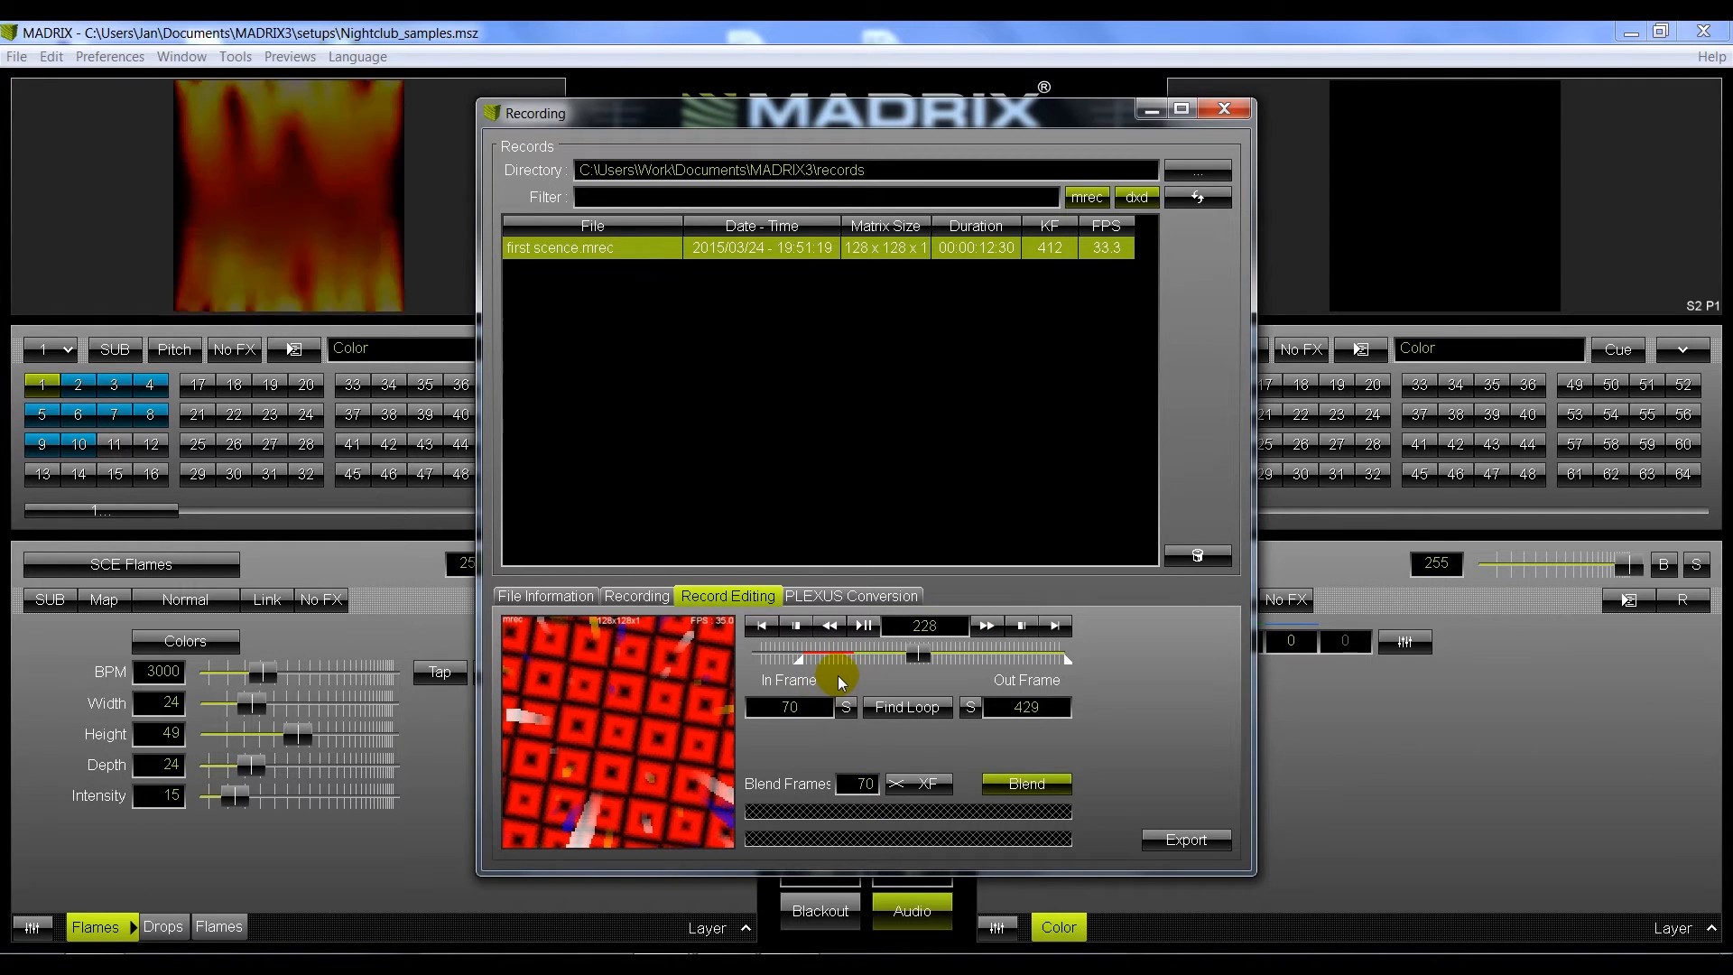
- Add the "first scence" record to the PLEXUS conversion list, generate its DMX data file and select that file among the records
{"action": "left_click", "coordinate": [794, 596]}
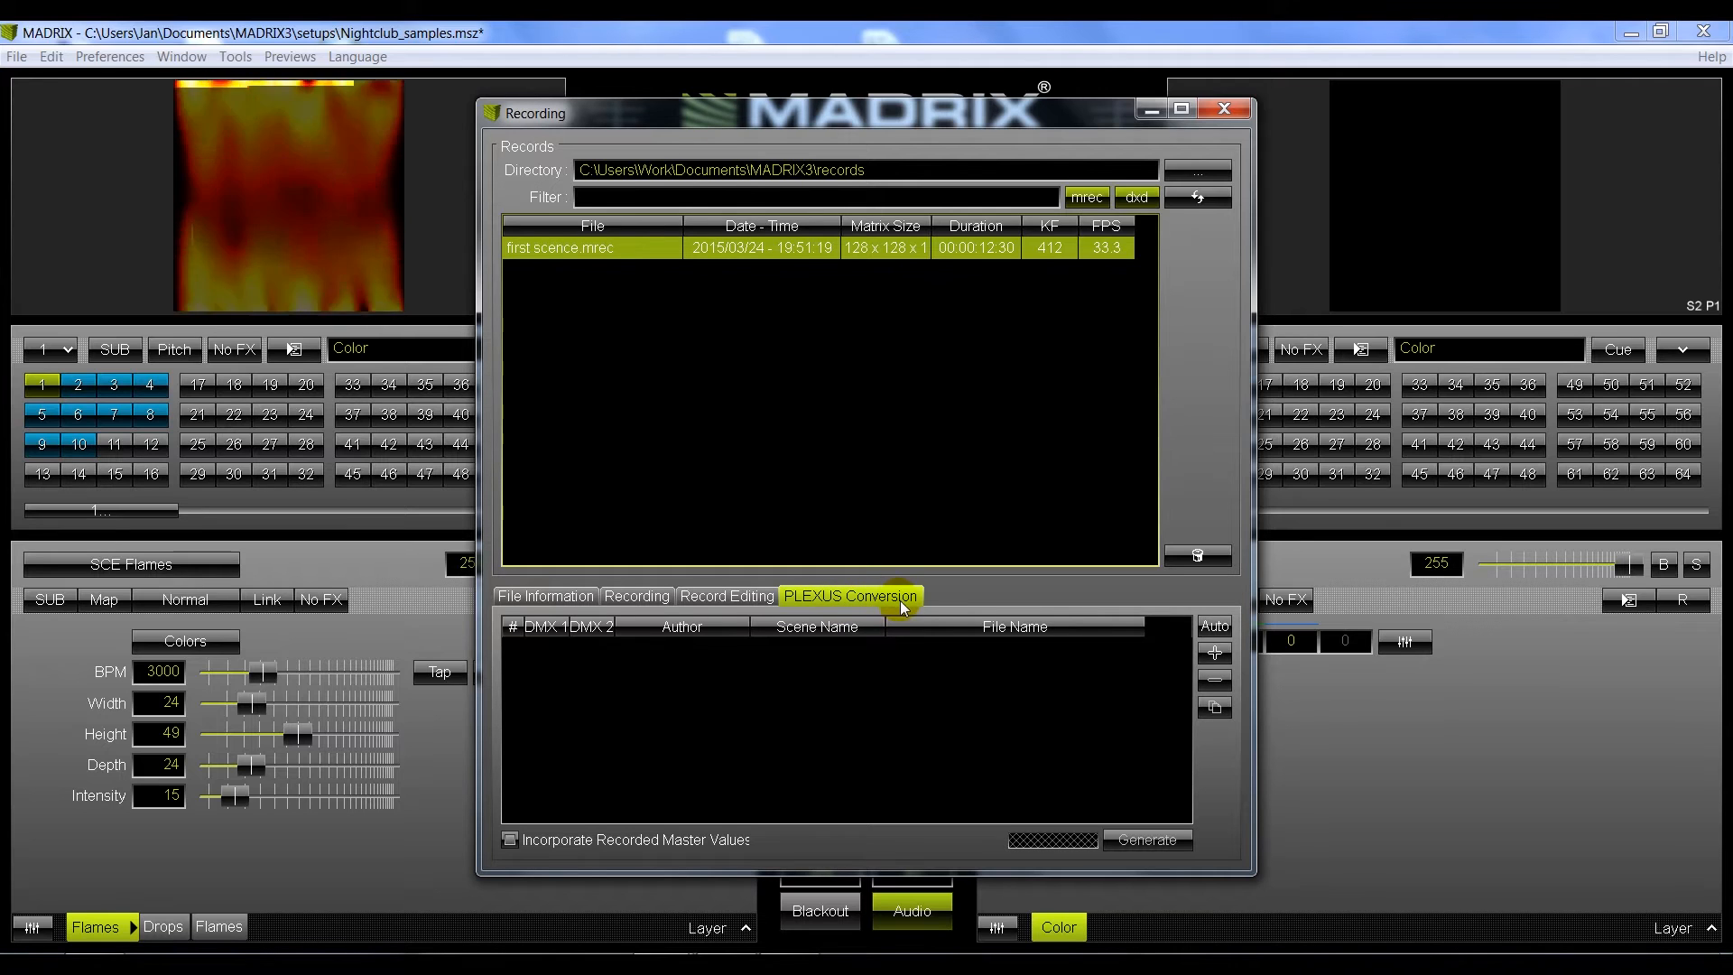
{"action": "left_click", "coordinate": [653, 382]}
{"action": "left_click", "coordinate": [600, 242]}
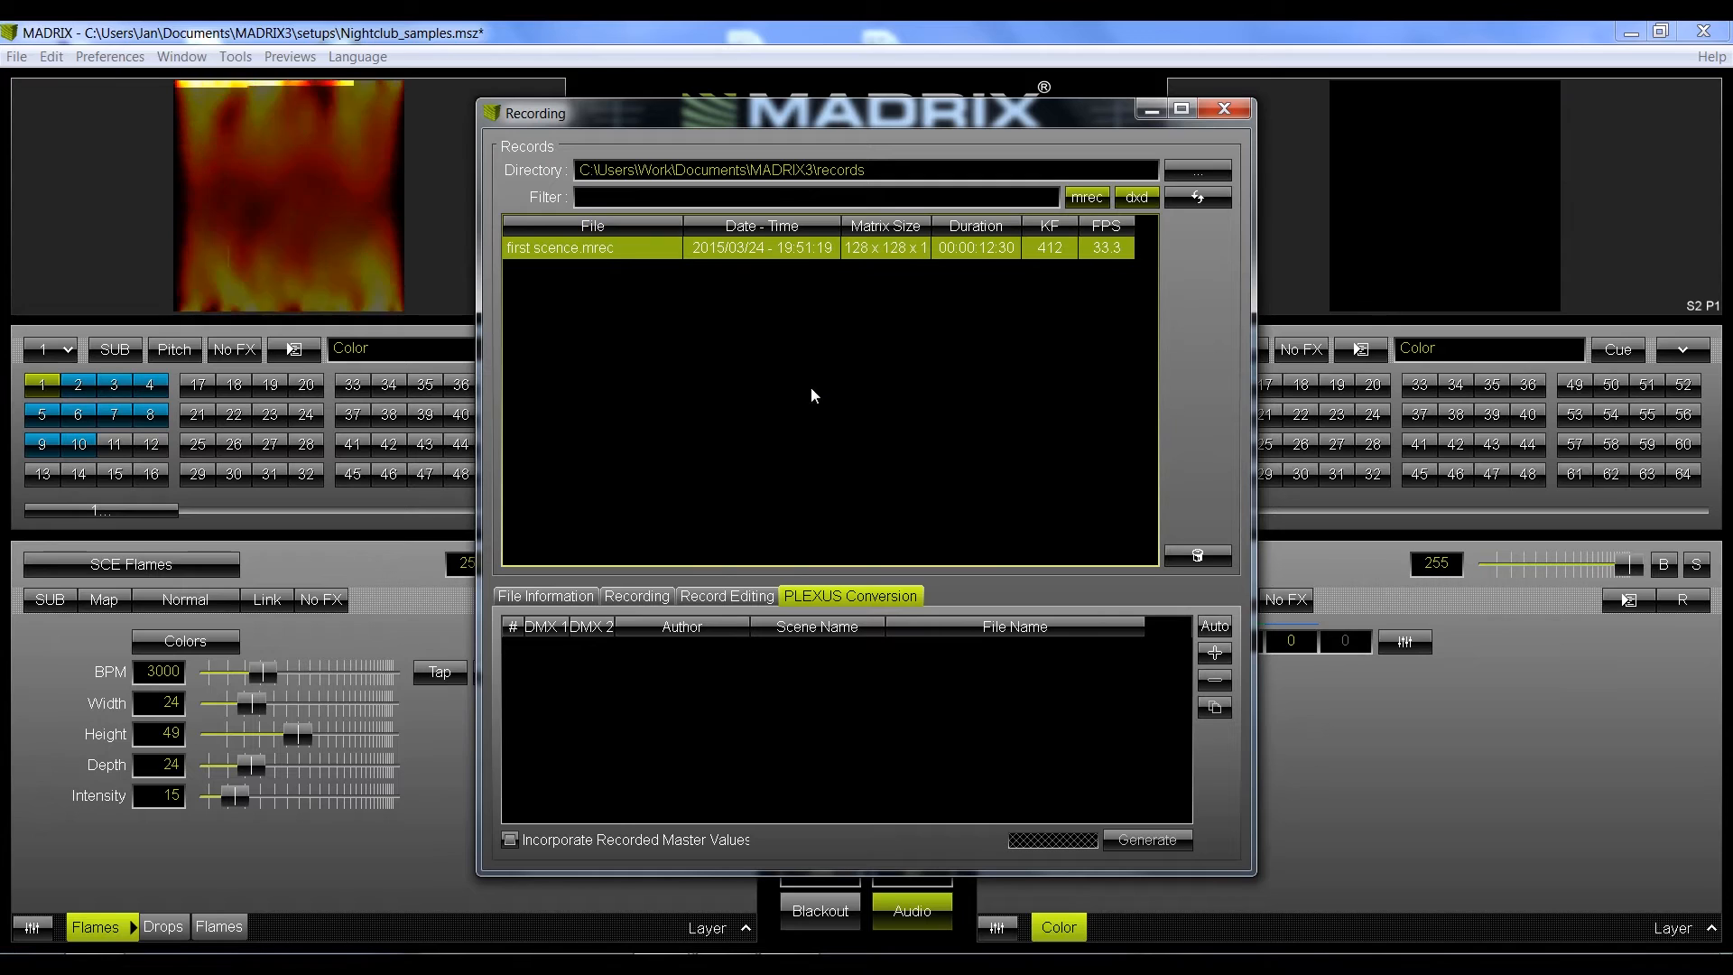
{"action": "left_click", "coordinate": [1213, 653]}
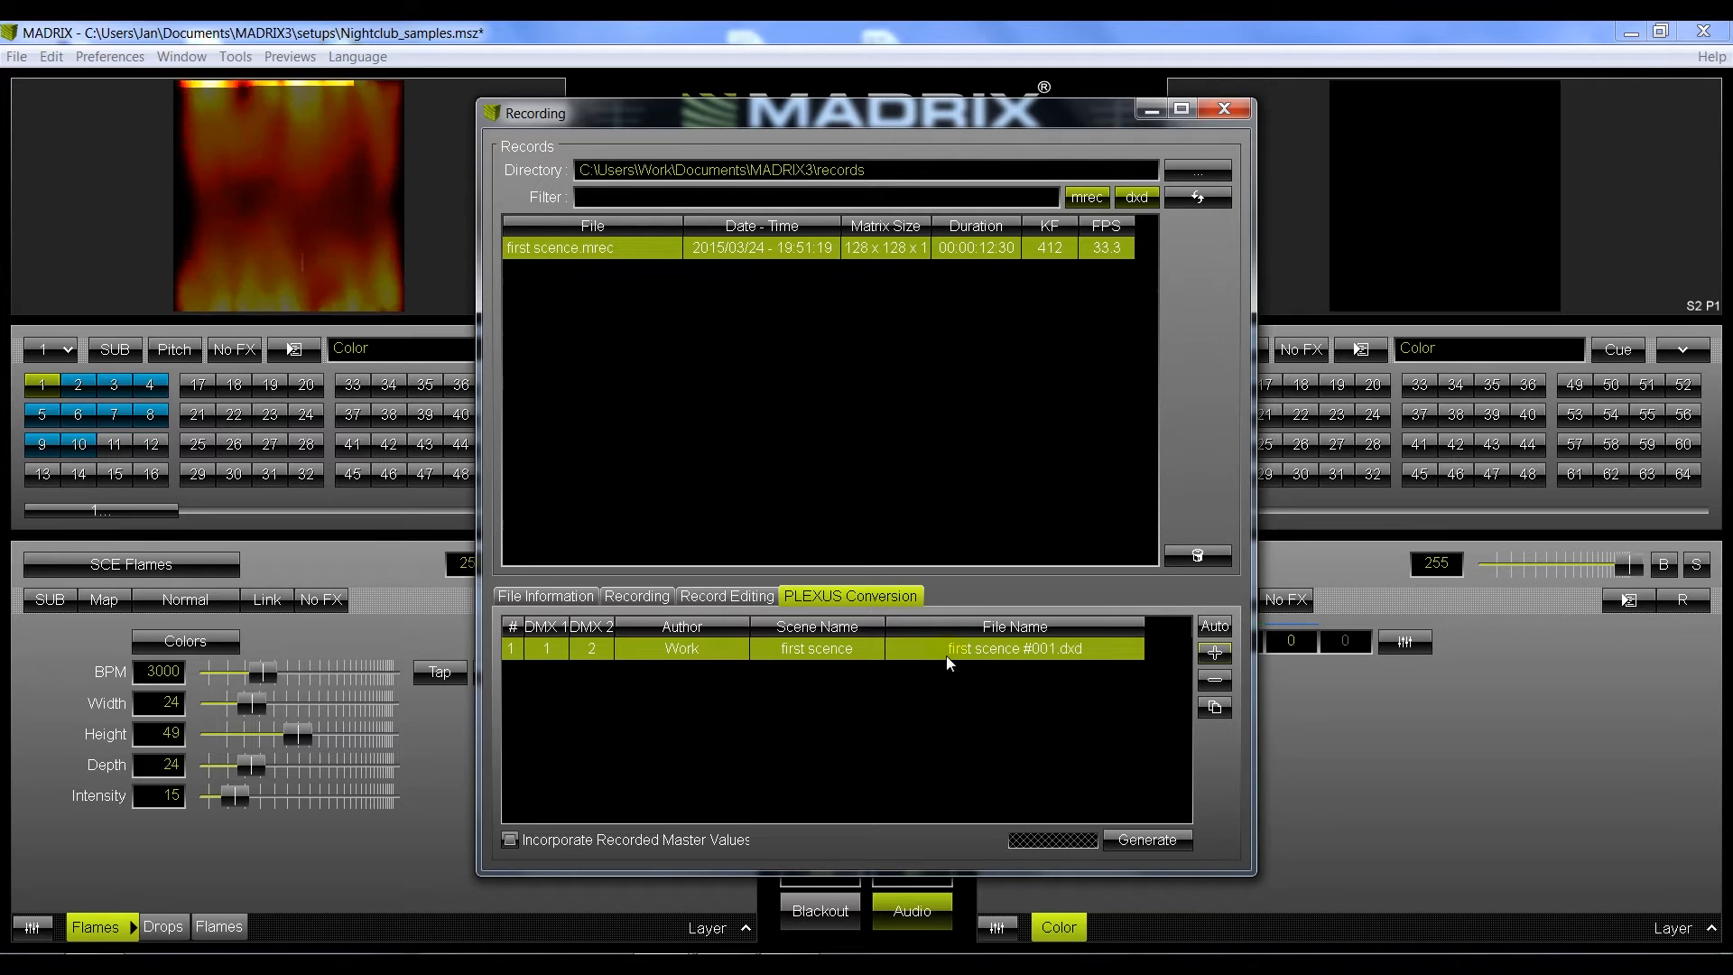
{"action": "left_click", "coordinate": [1140, 841]}
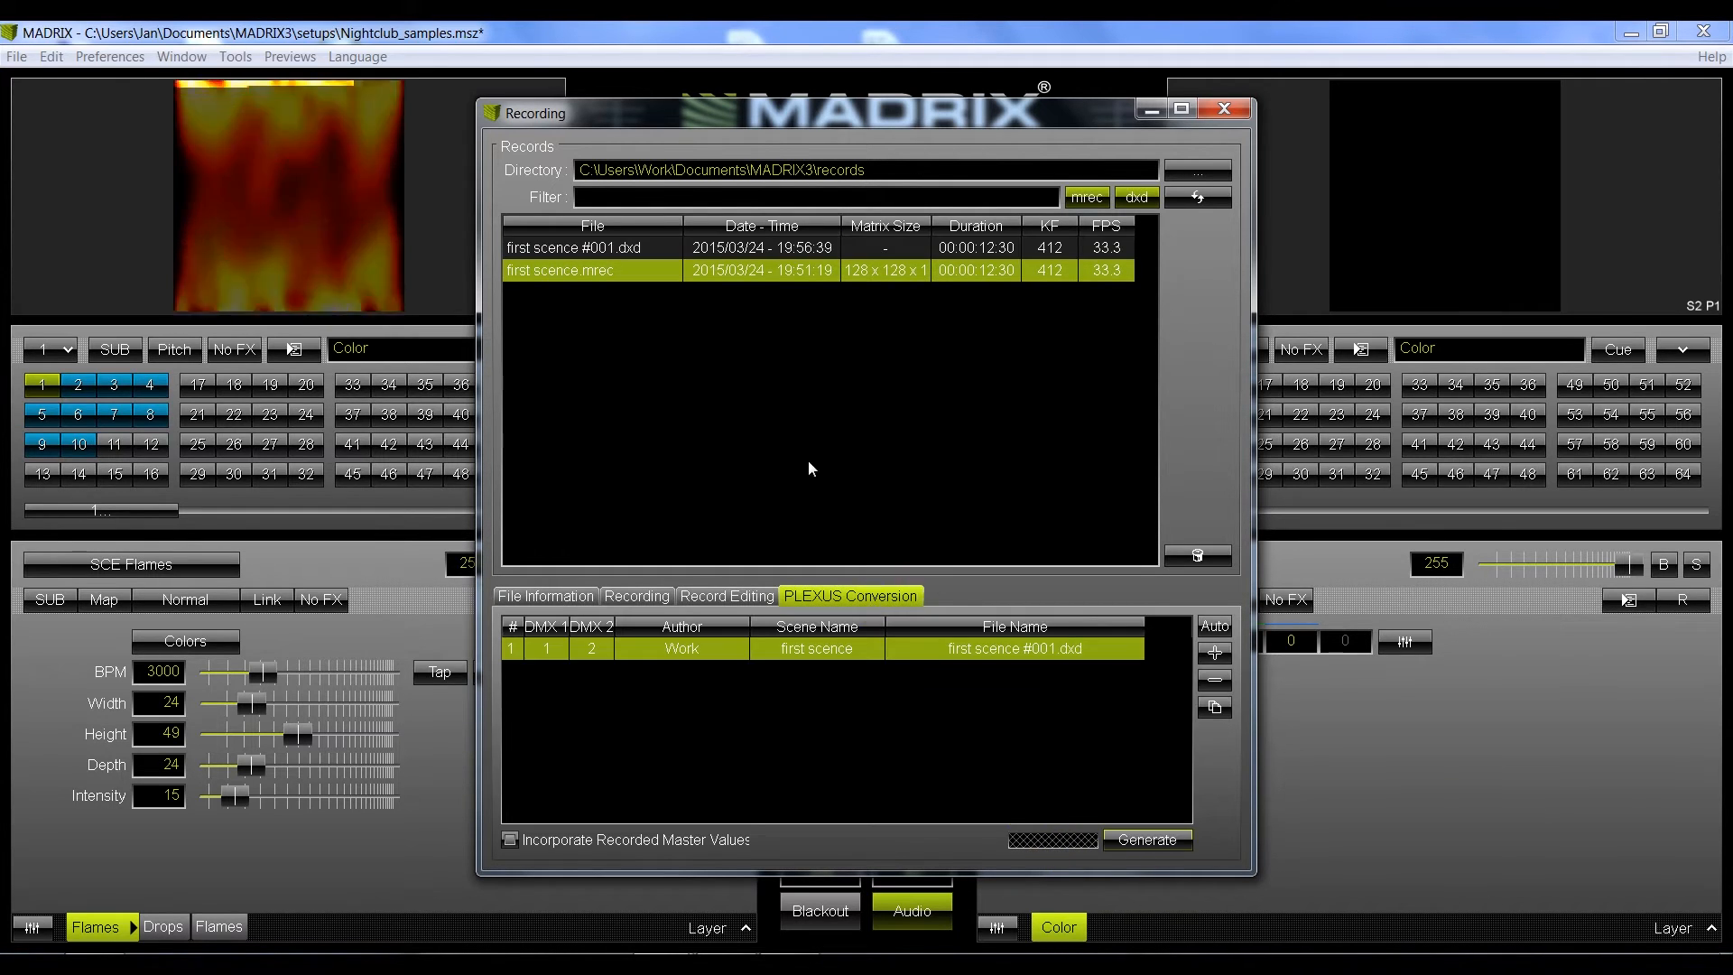
{"action": "left_click", "coordinate": [650, 249]}
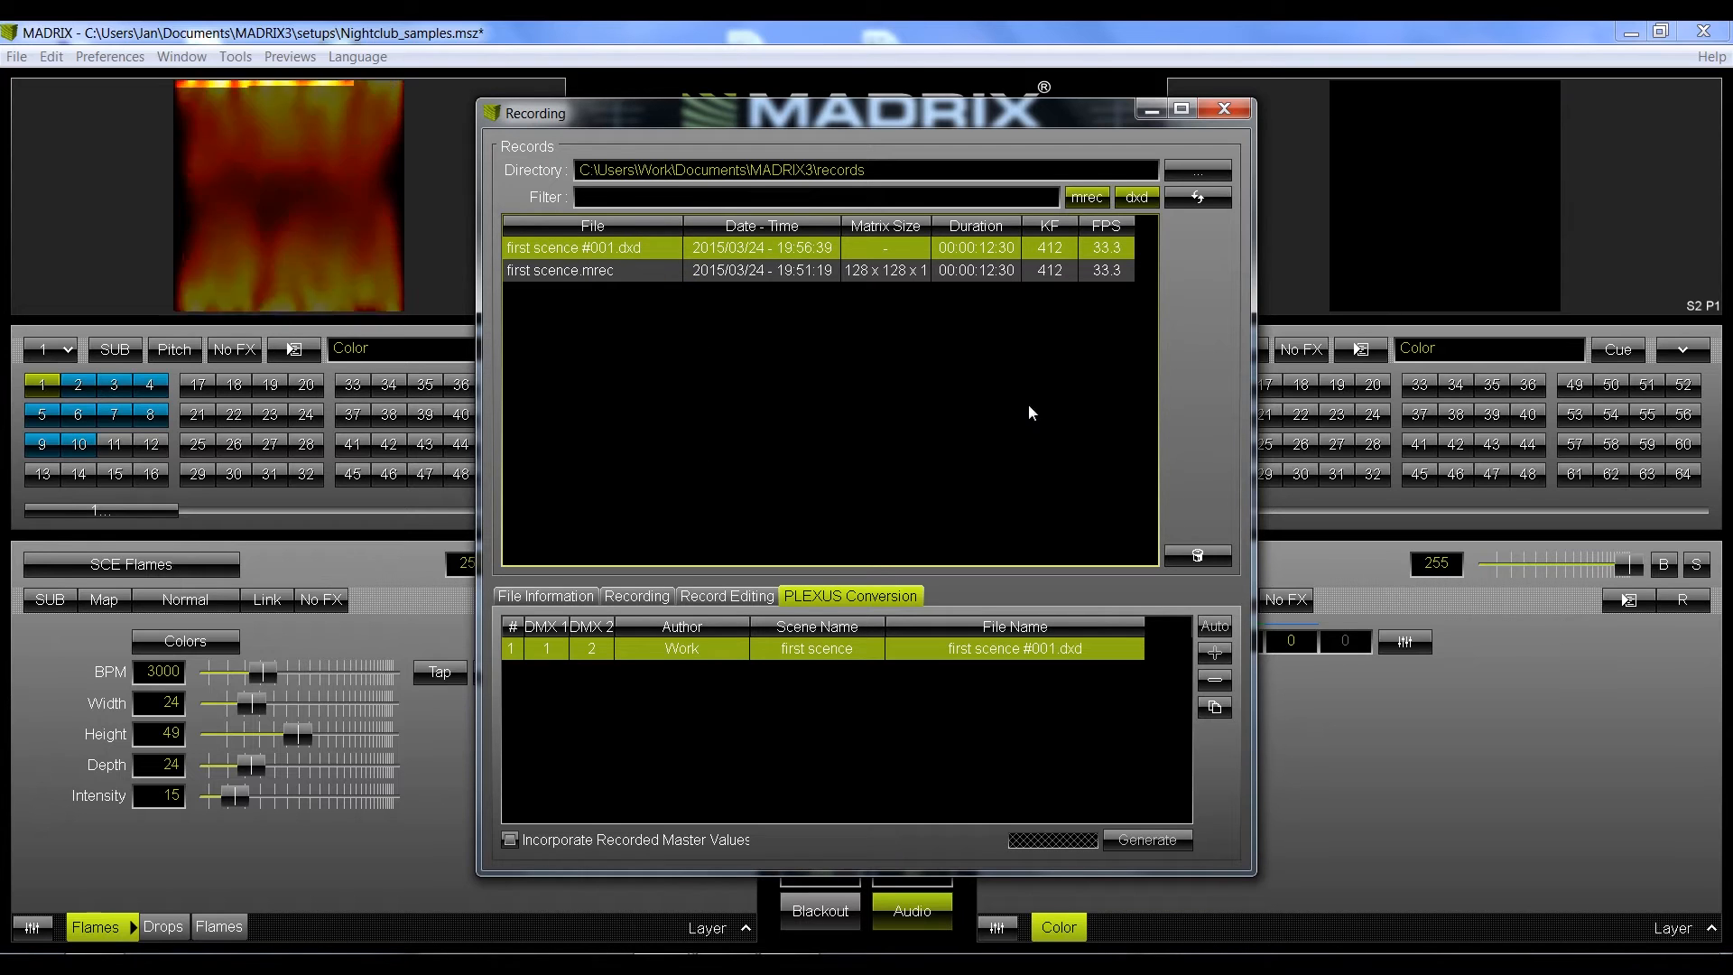
- Close the Recording window and open the PLEXUS Configuration tool maximized
{"action": "left_click", "coordinate": [1218, 114]}
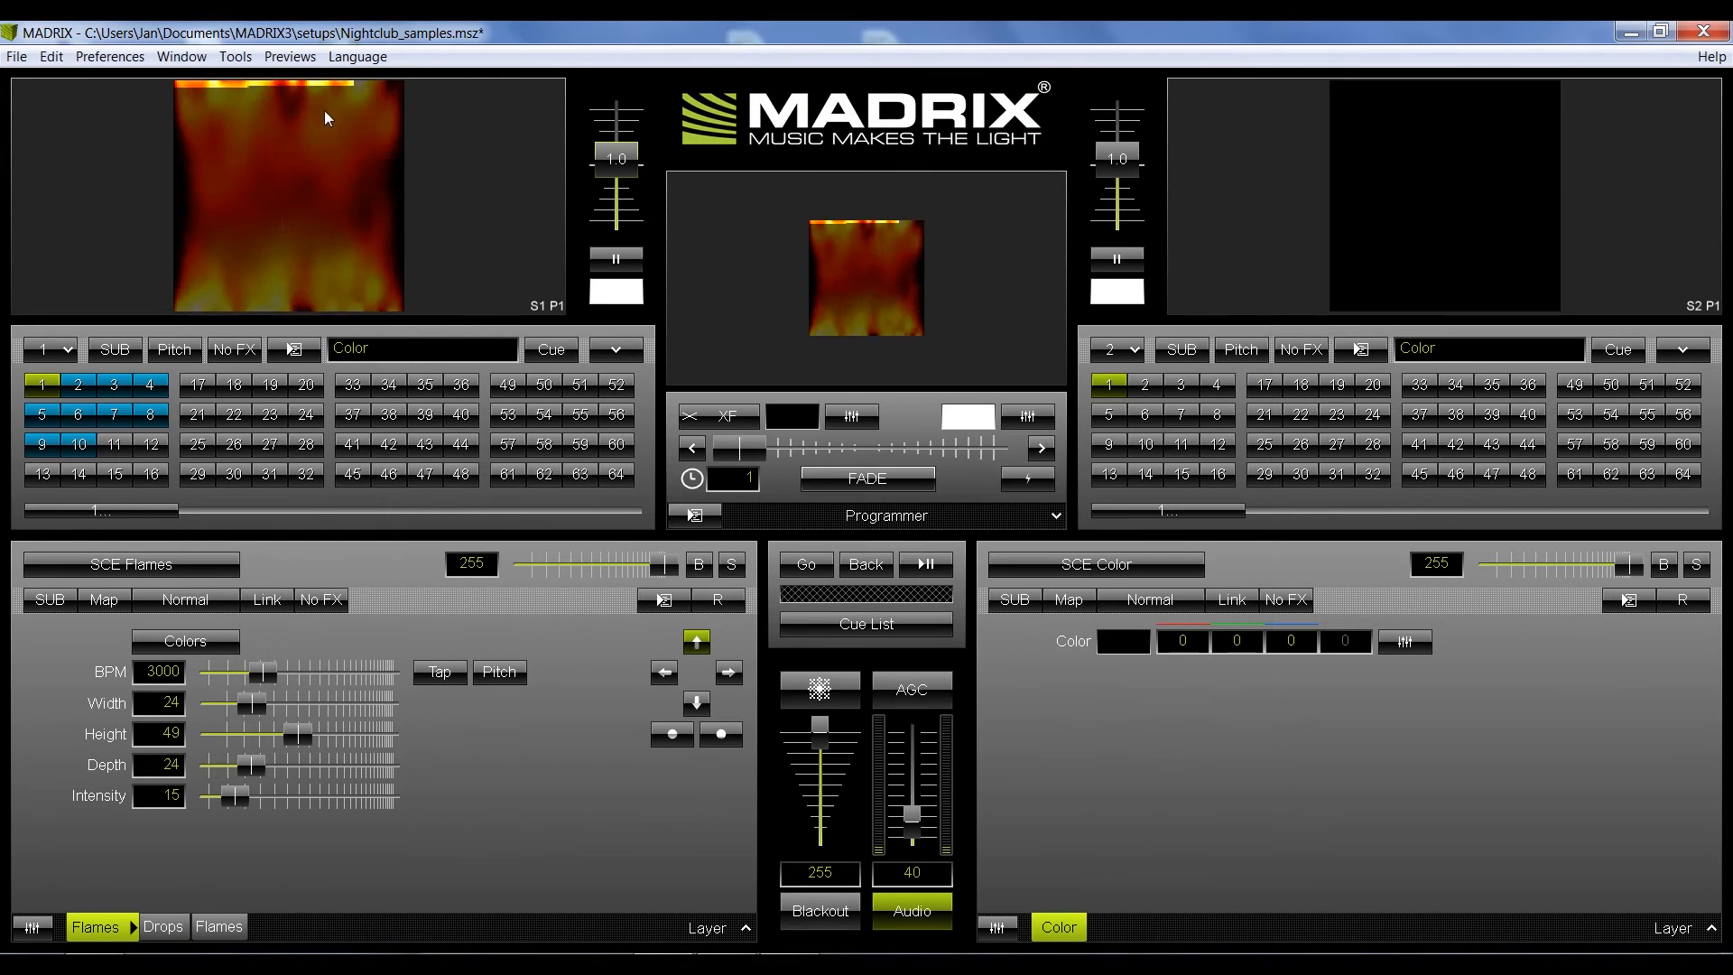
{"action": "left_click", "coordinate": [182, 56]}
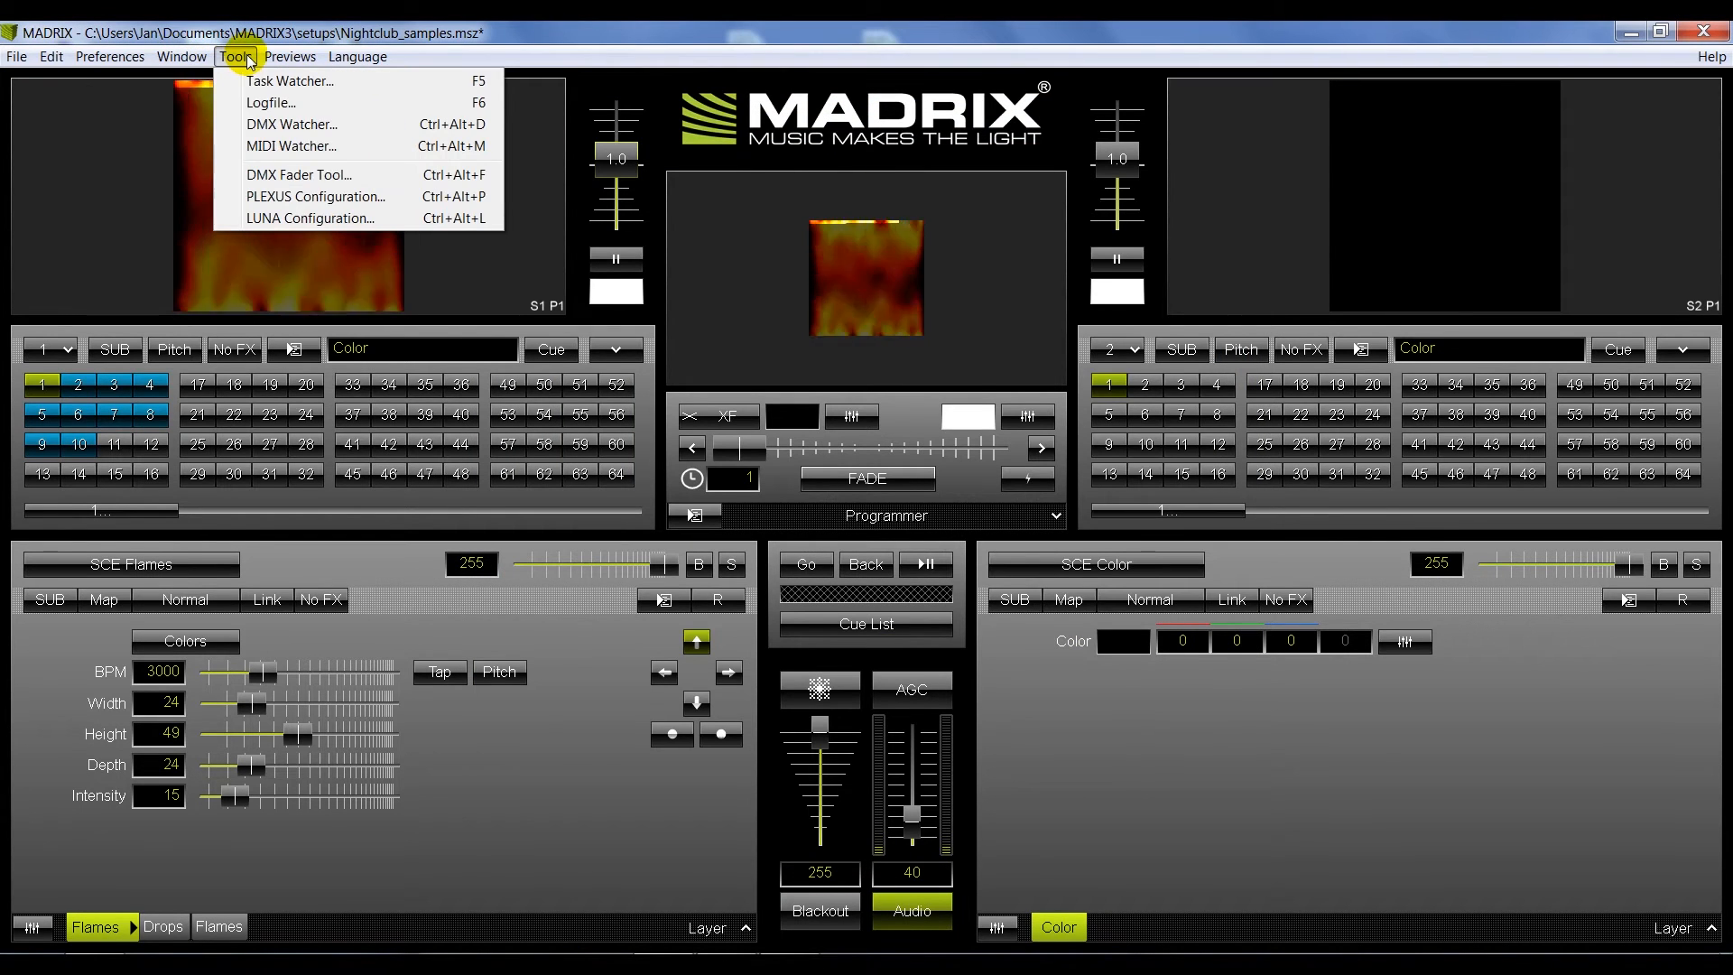
{"action": "left_click", "coordinate": [618, 318]}
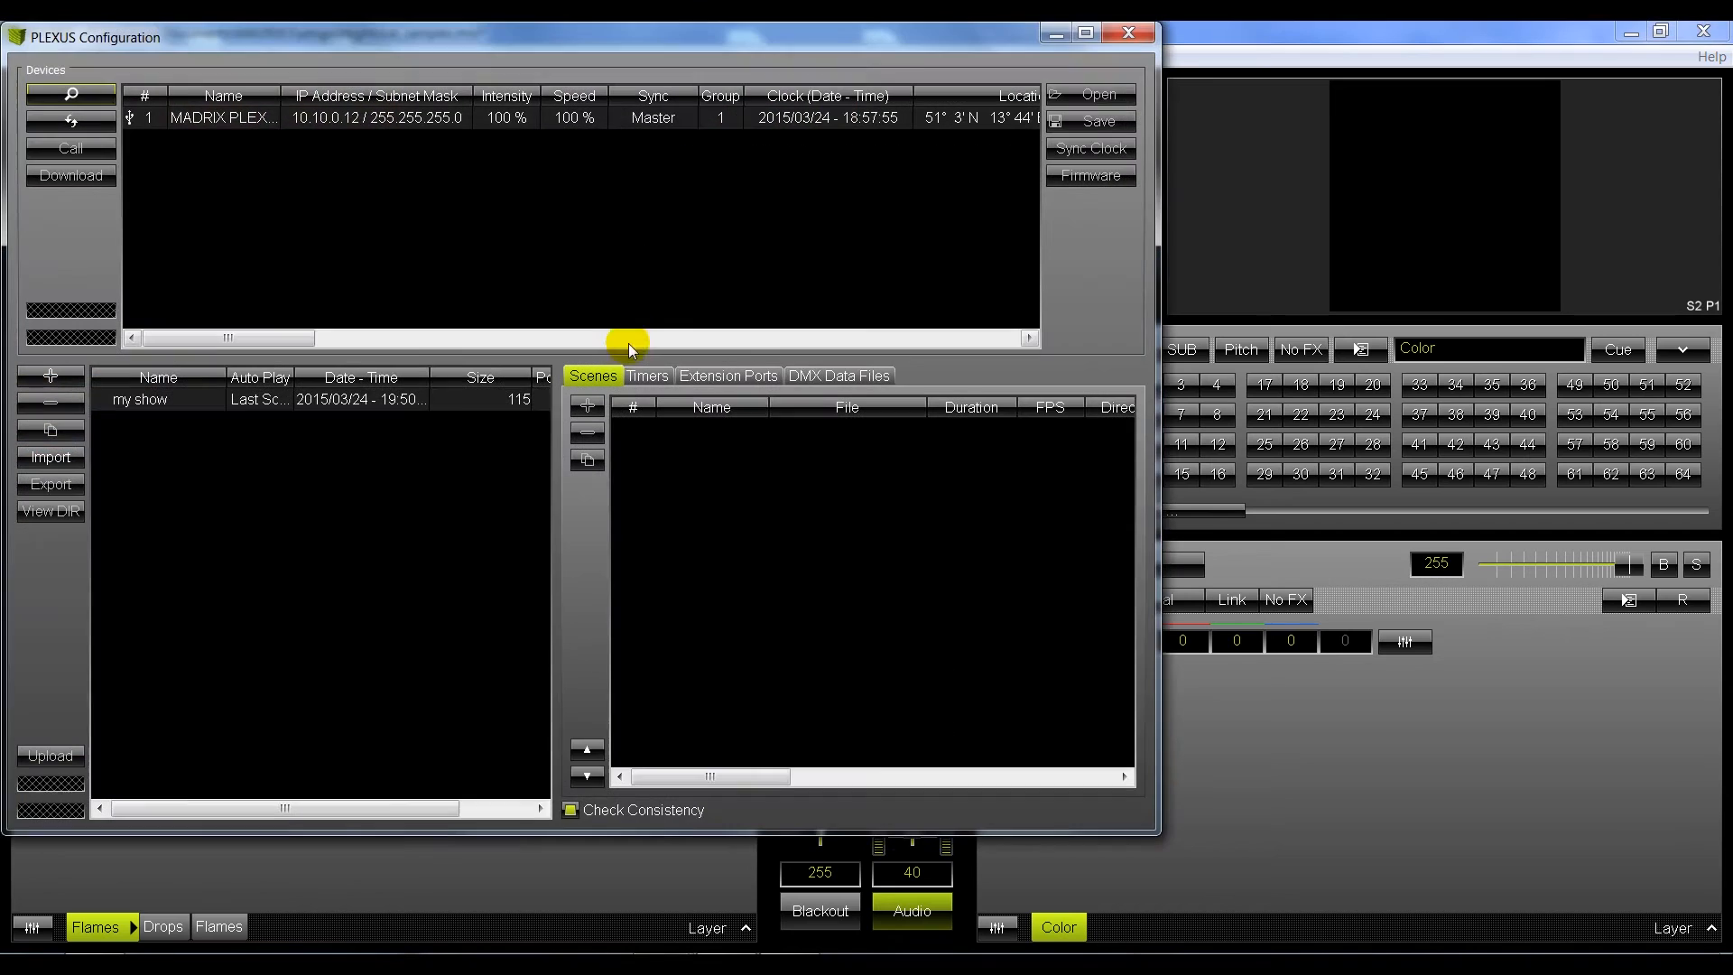
{"action": "left_click", "coordinate": [1085, 40]}
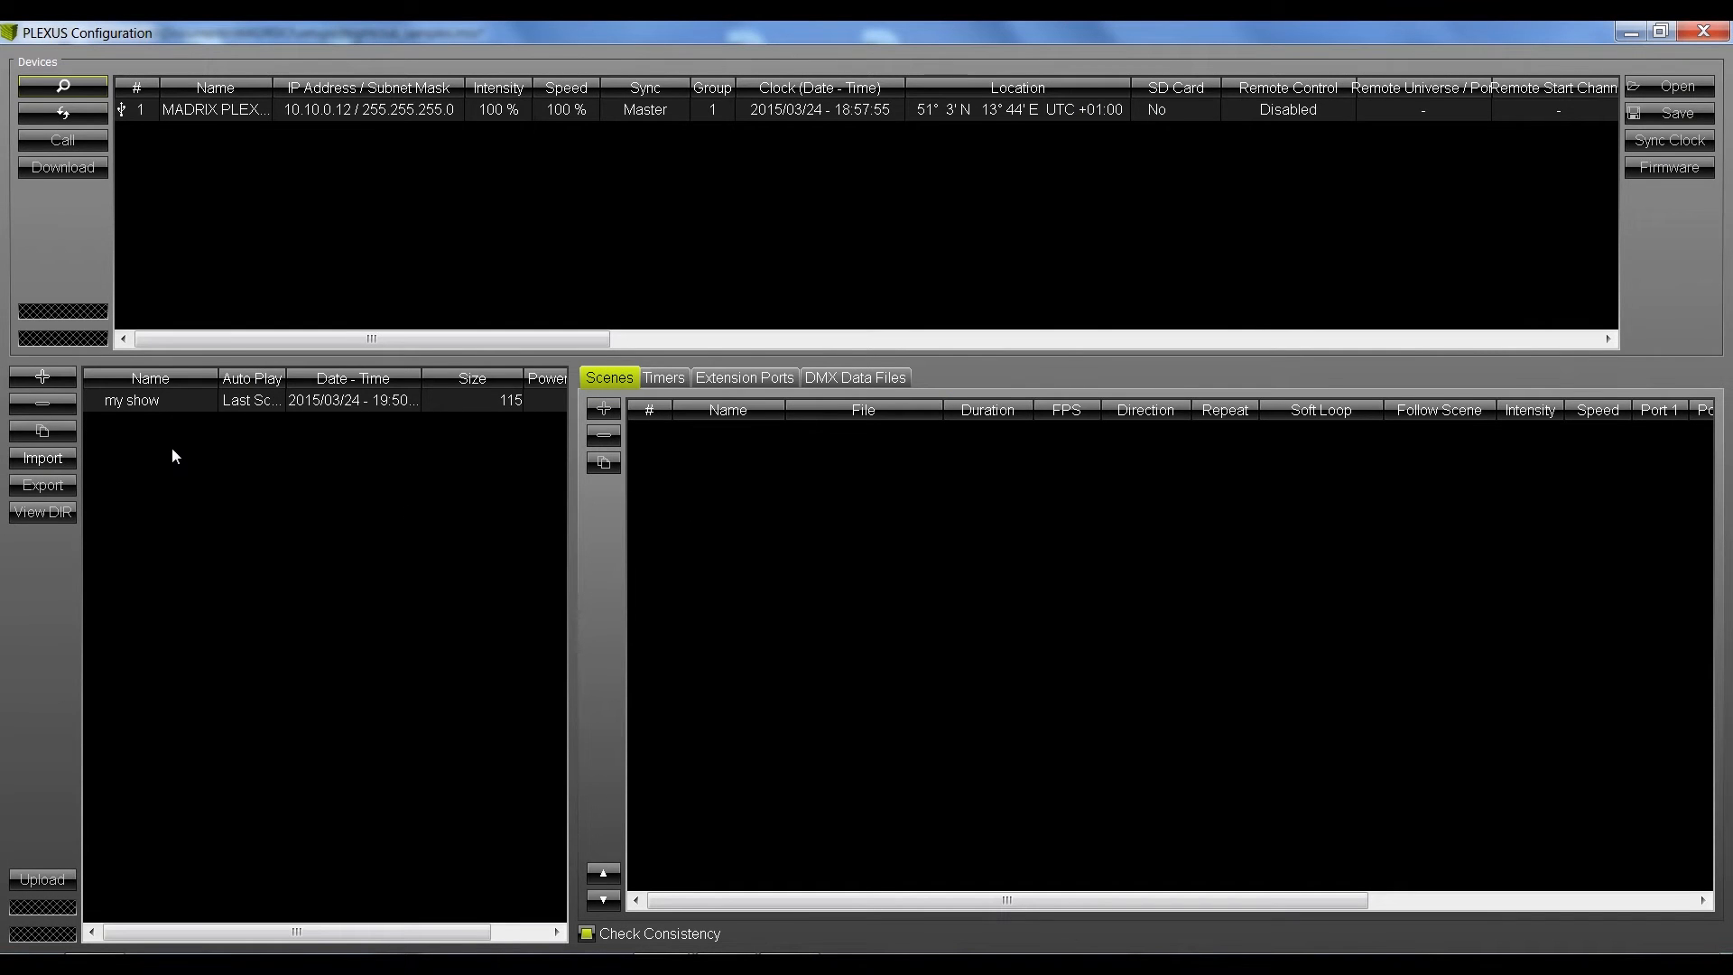
- Add a scene to "my show" by importing the DMX data file "first scence #001.dxd"
{"action": "left_click", "coordinate": [166, 402]}
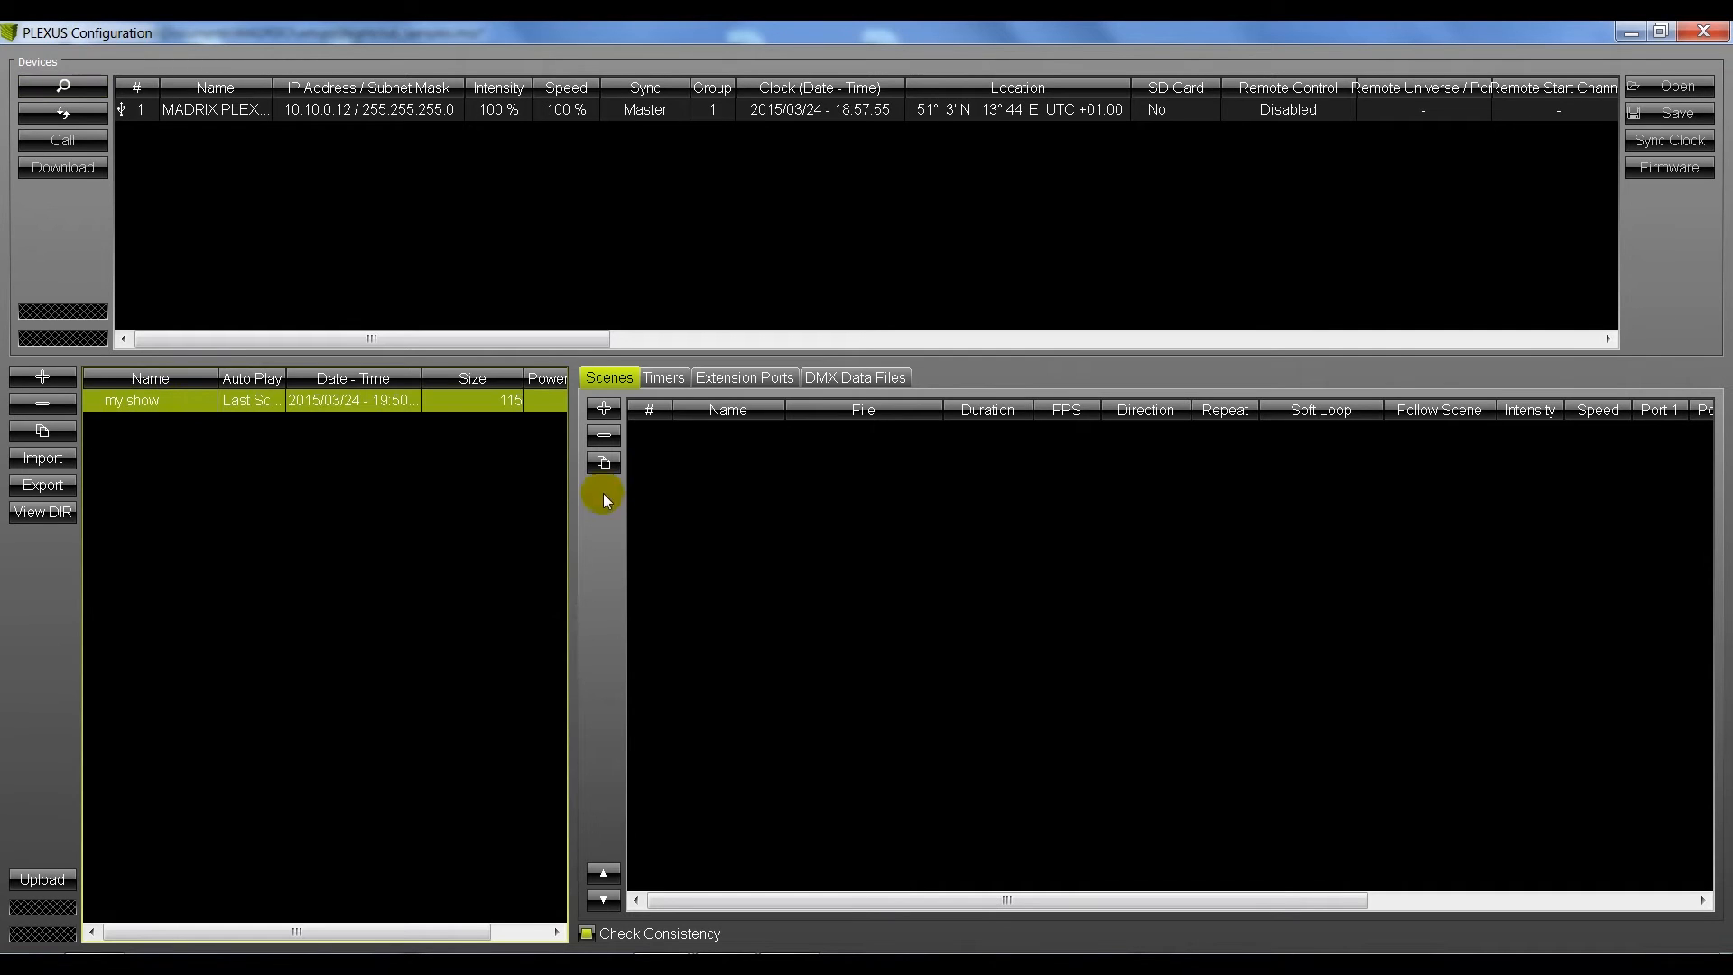
{"action": "left_click", "coordinate": [613, 413]}
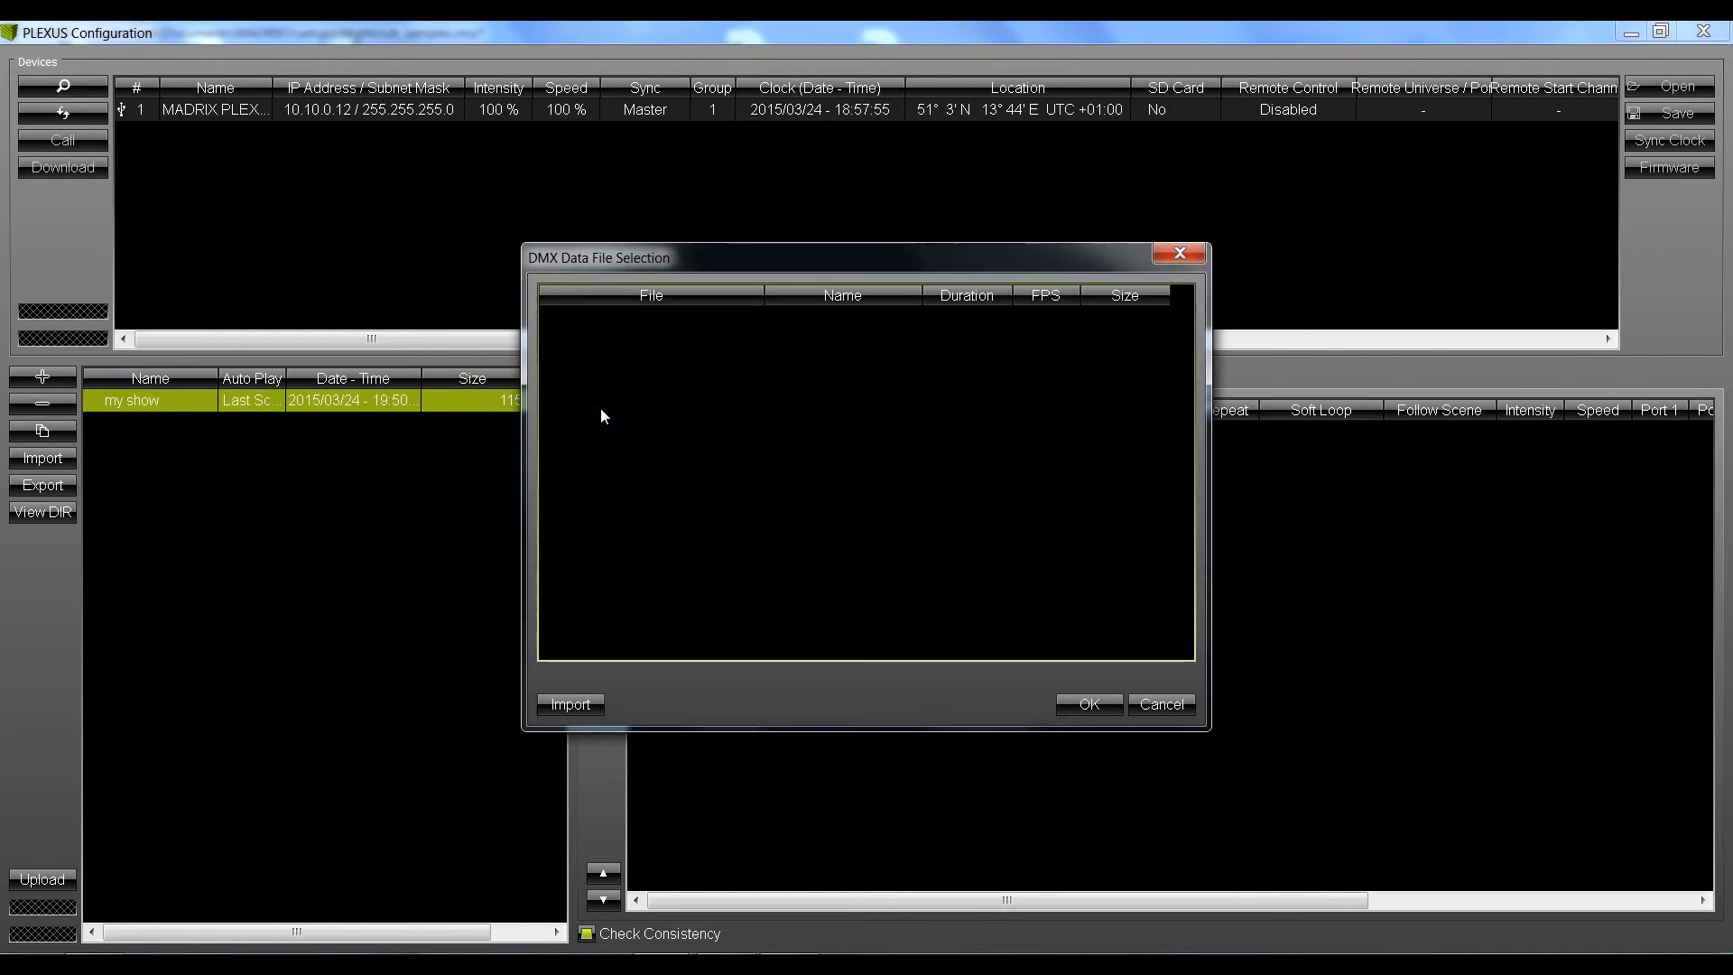
{"action": "left_click", "coordinate": [576, 711]}
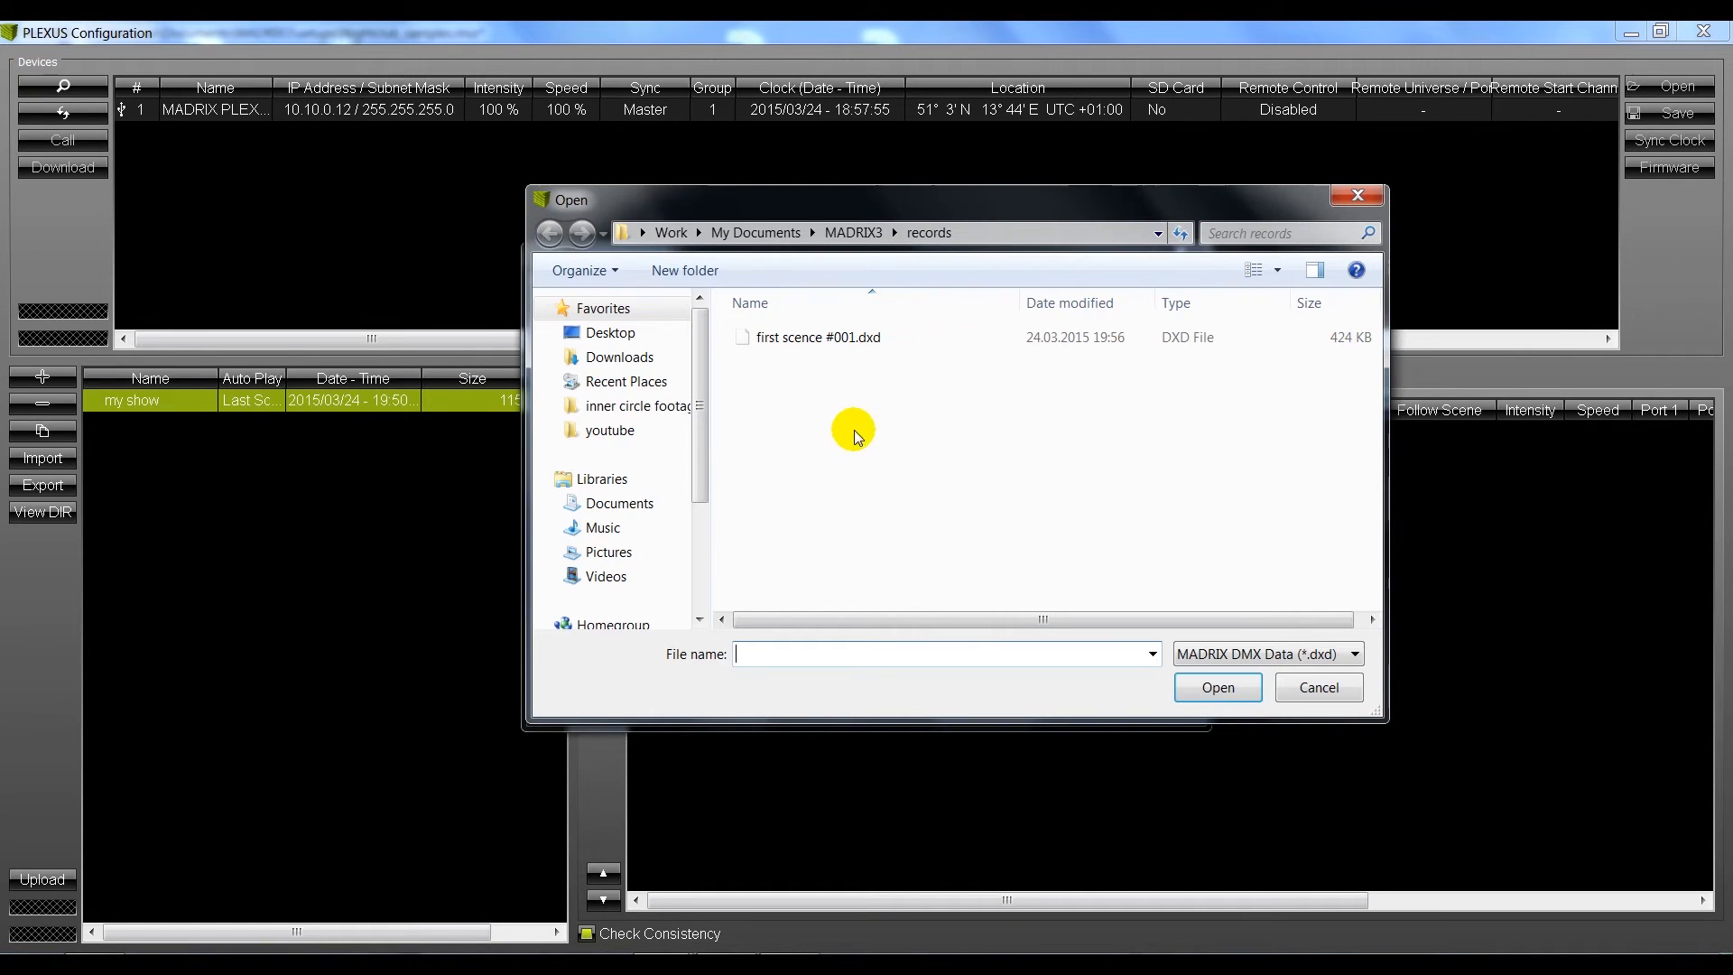
{"action": "left_click", "coordinate": [818, 346]}
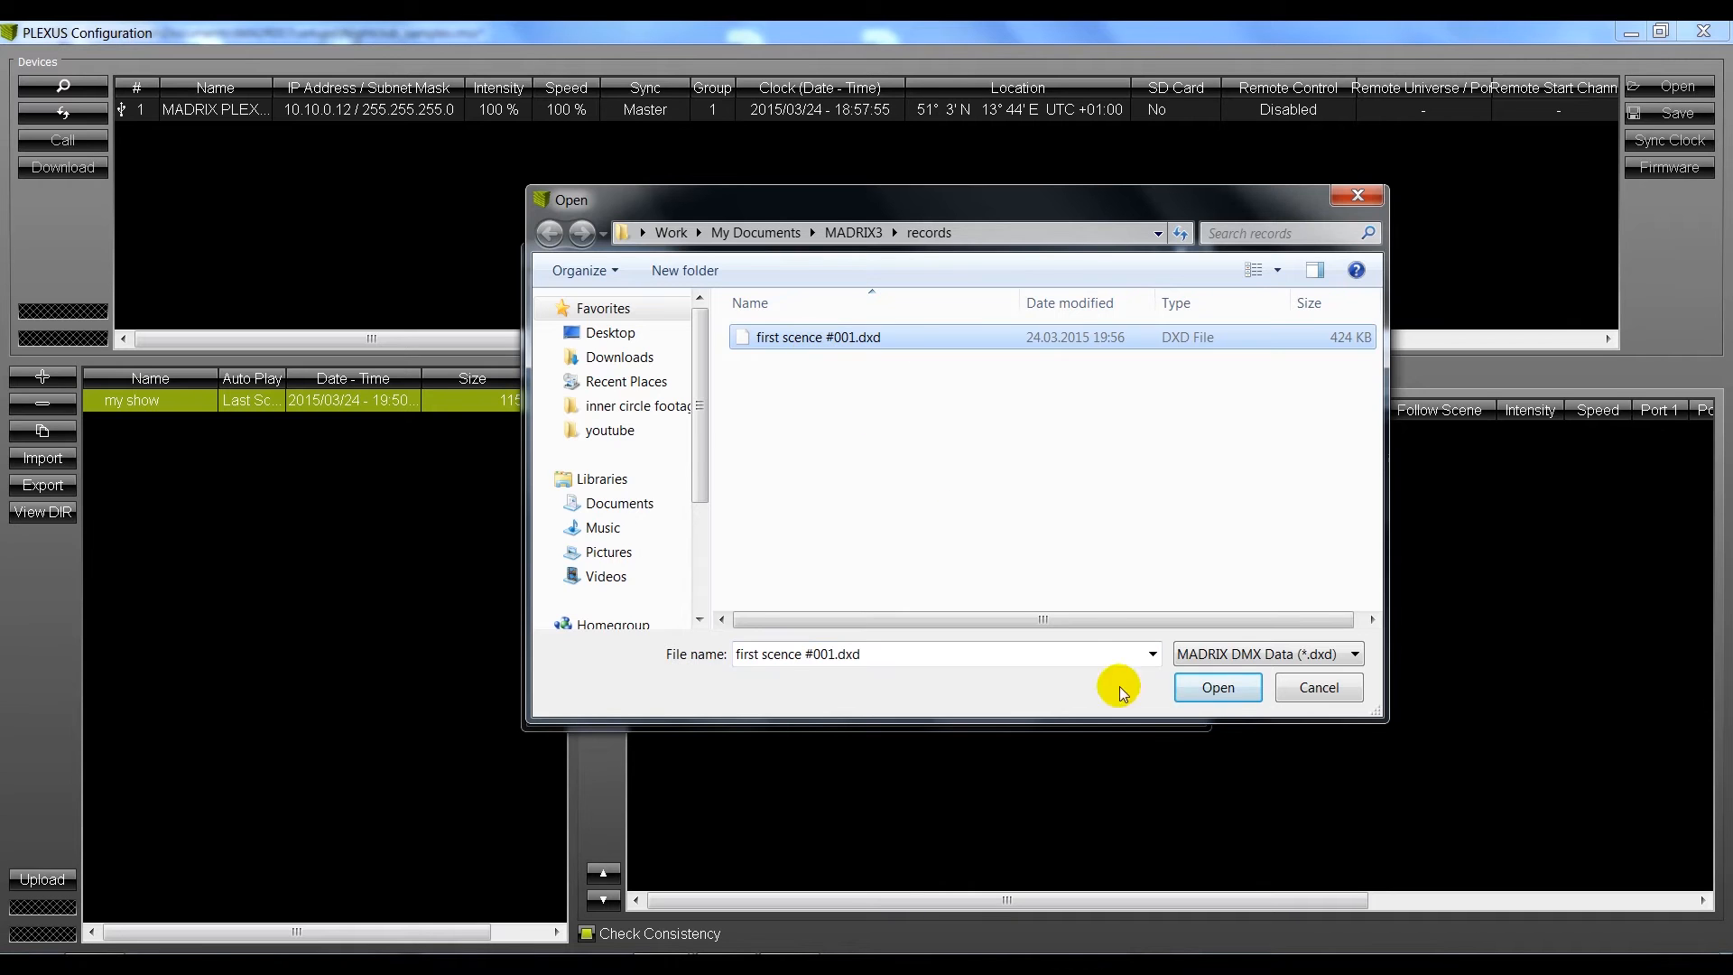
{"action": "left_click", "coordinate": [1207, 700]}
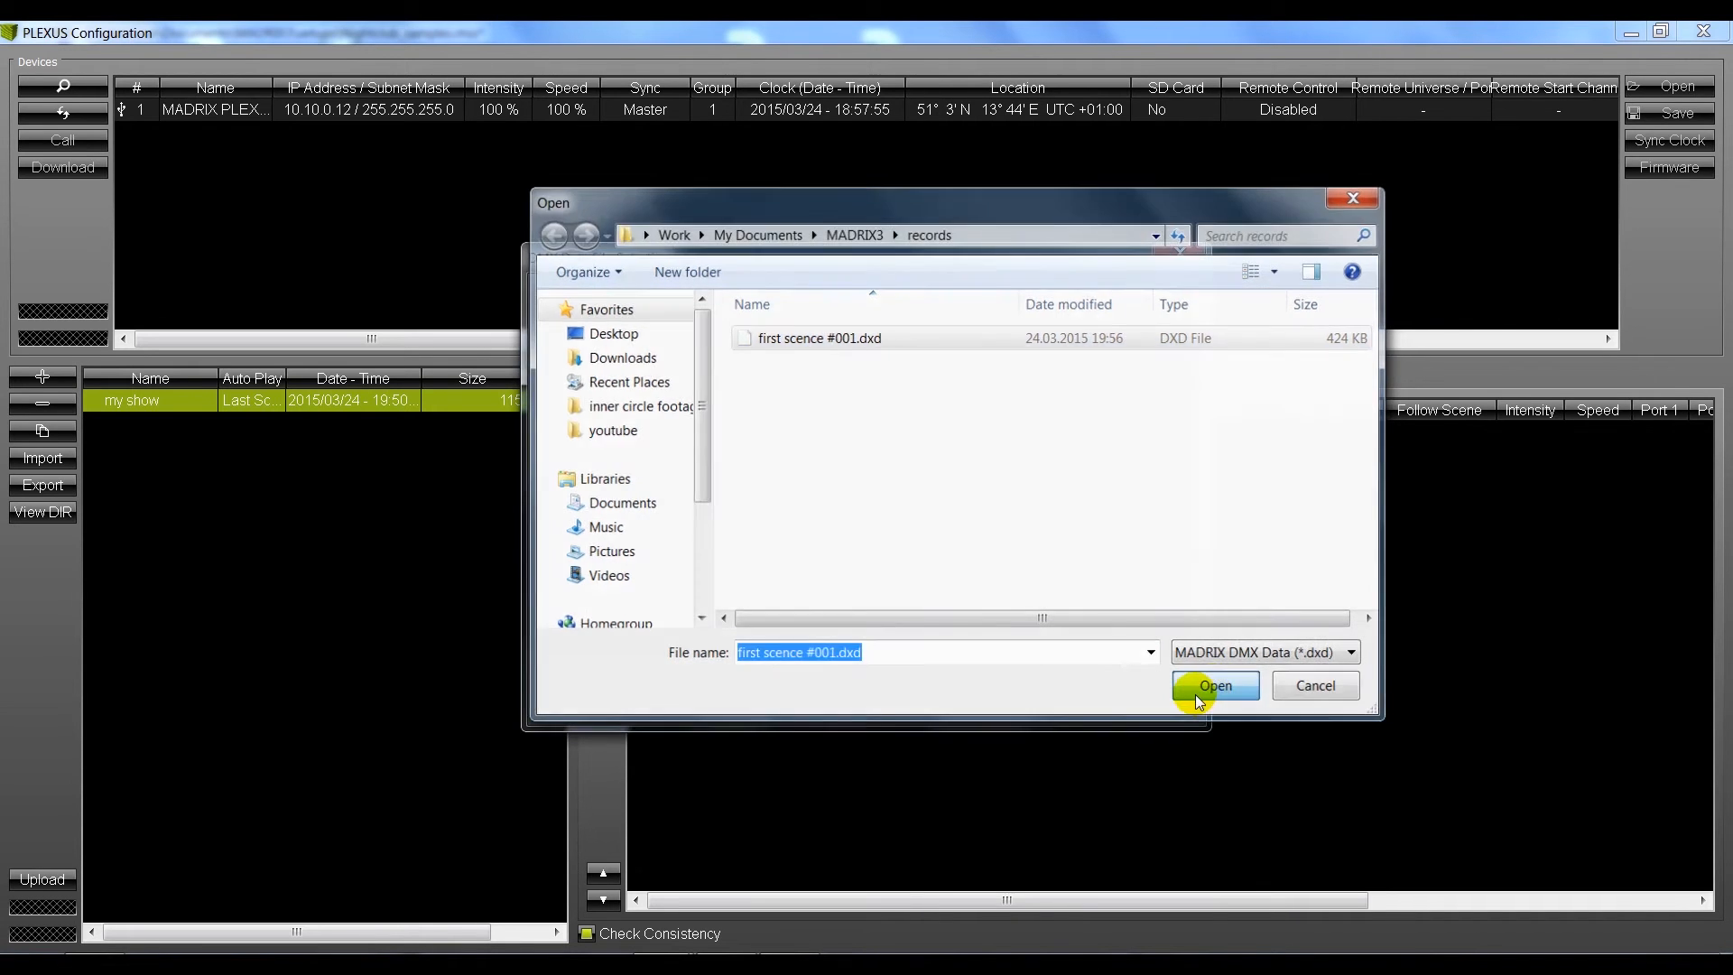
{"action": "left_click", "coordinate": [1086, 704]}
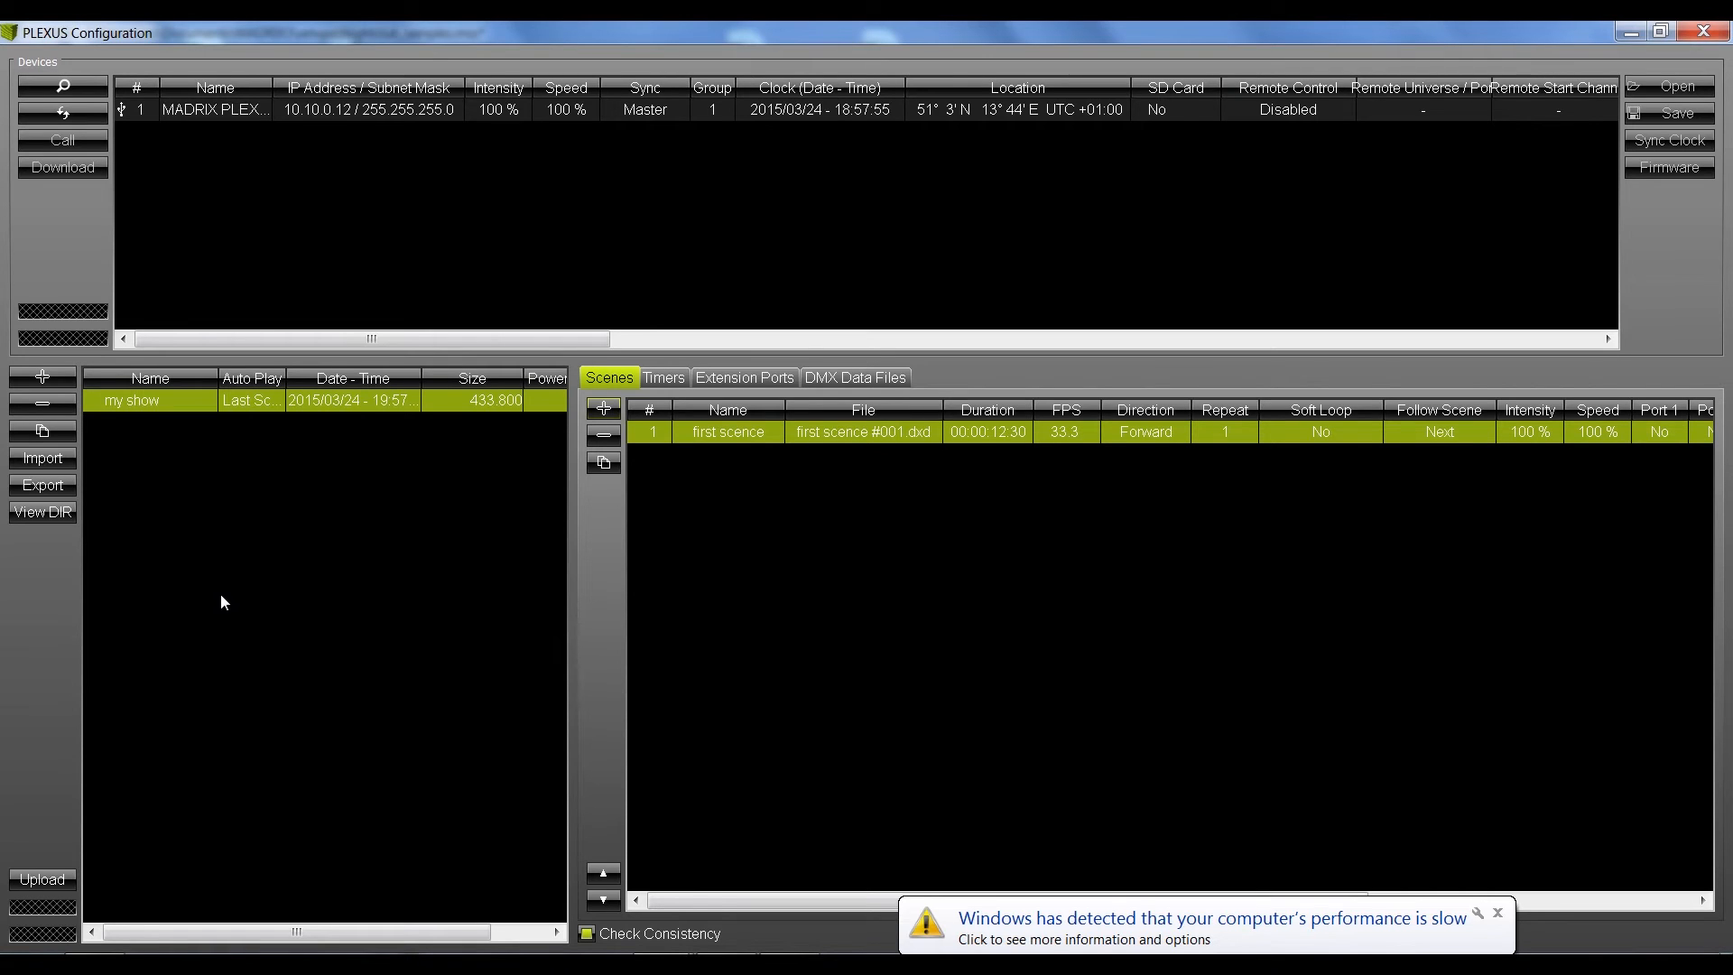
- Upload "my show" to the MADRIX PLEXUS device, agreeing to delete all data on its SD card
{"action": "left_click", "coordinate": [213, 112]}
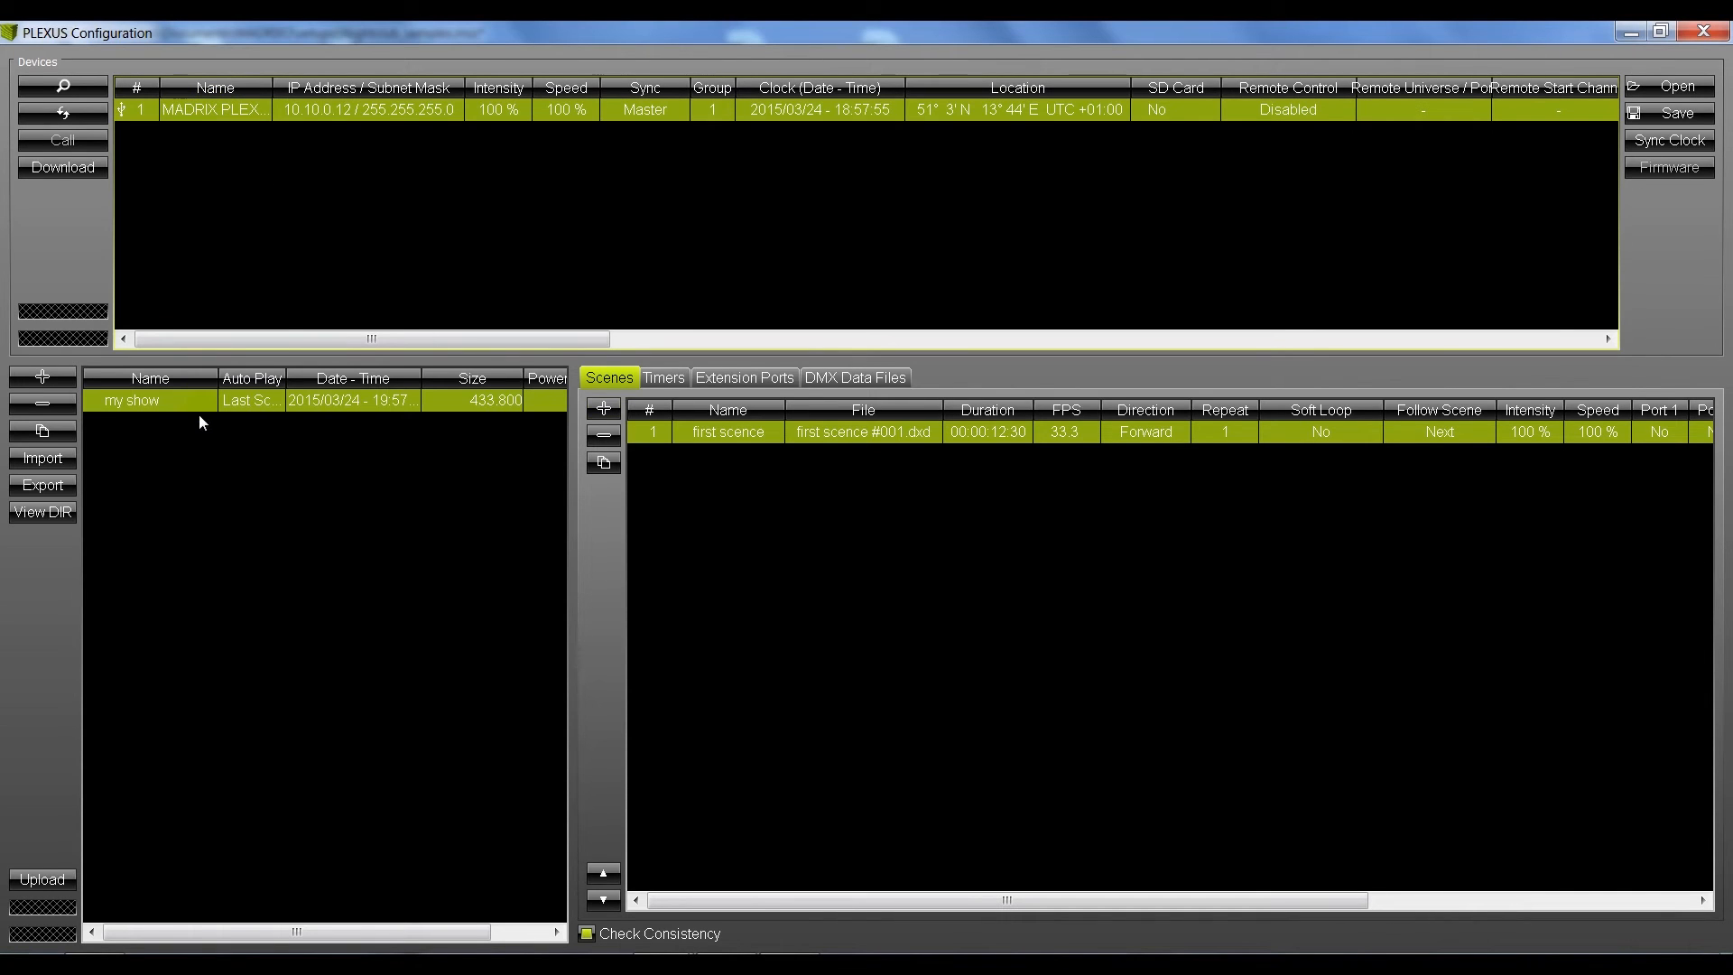
{"action": "left_click", "coordinate": [43, 879]}
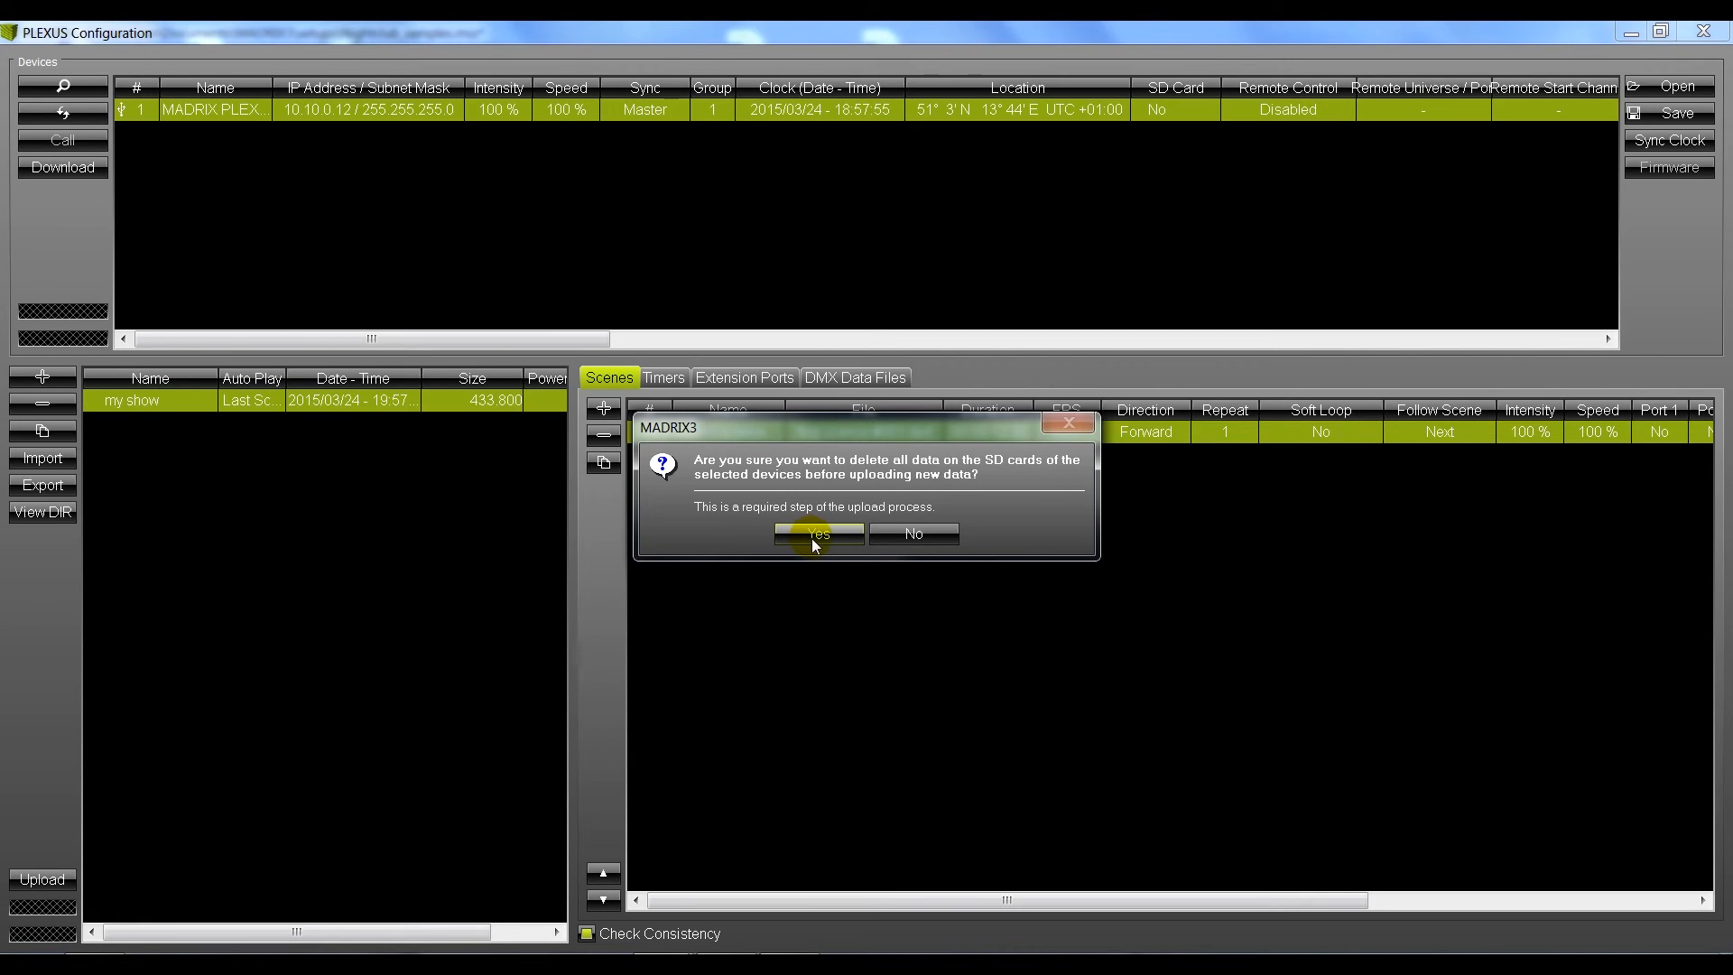
{"action": "left_click", "coordinate": [817, 533]}
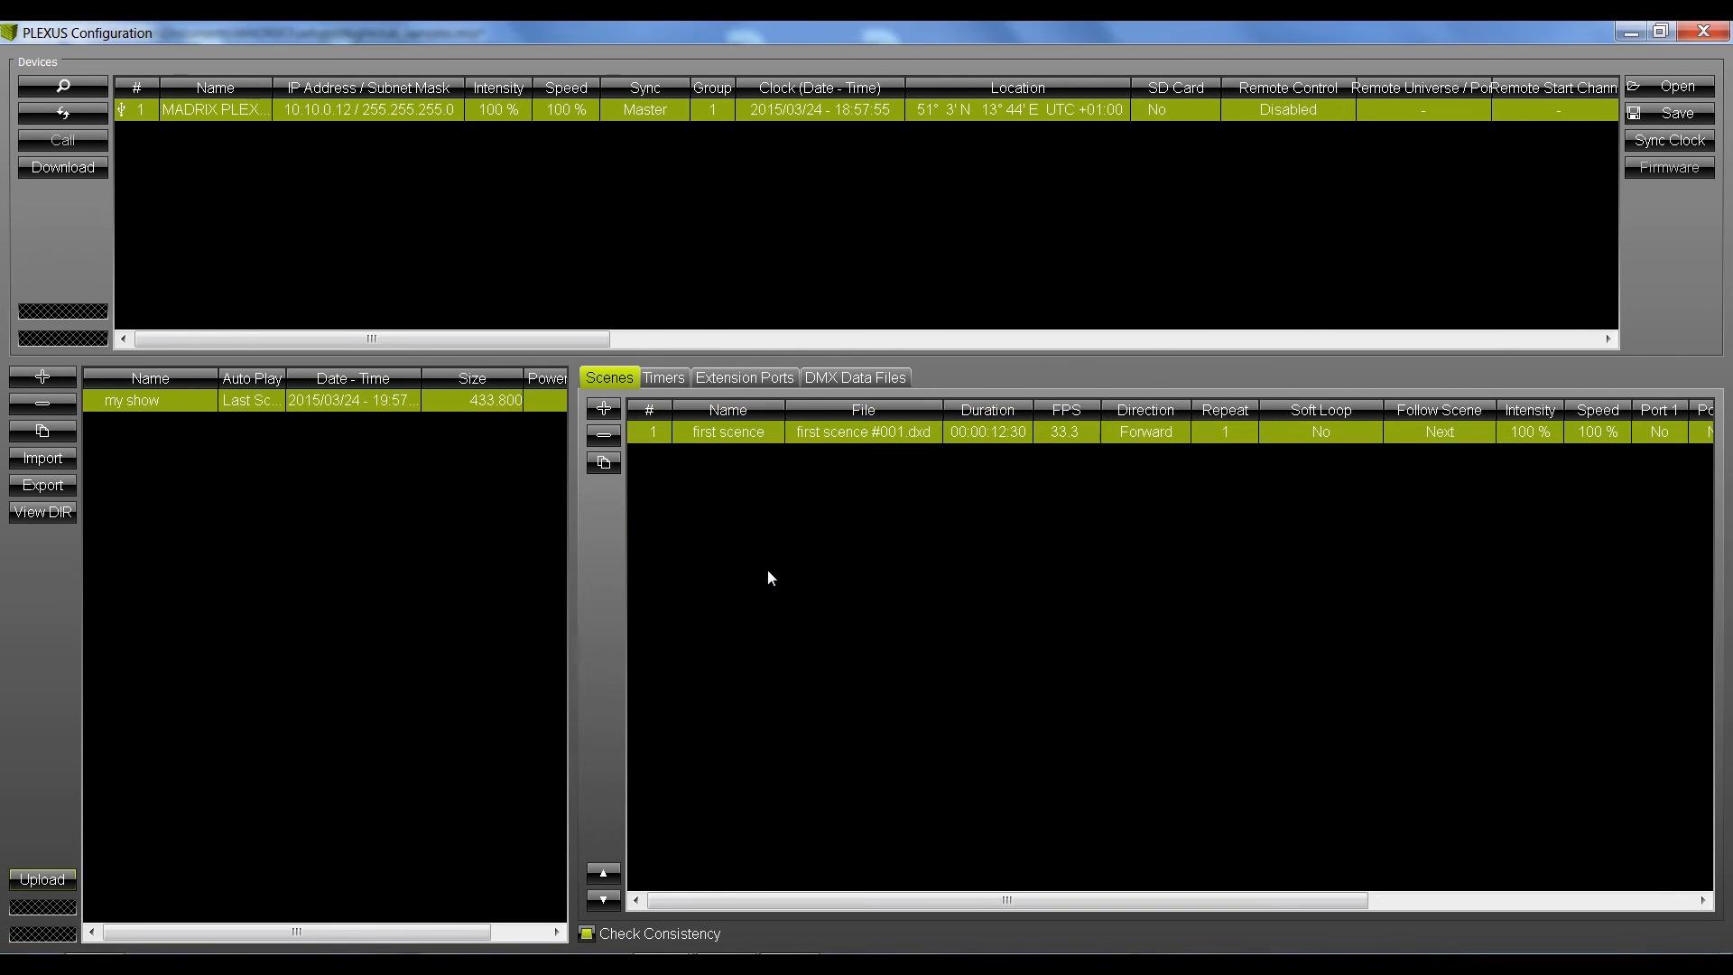